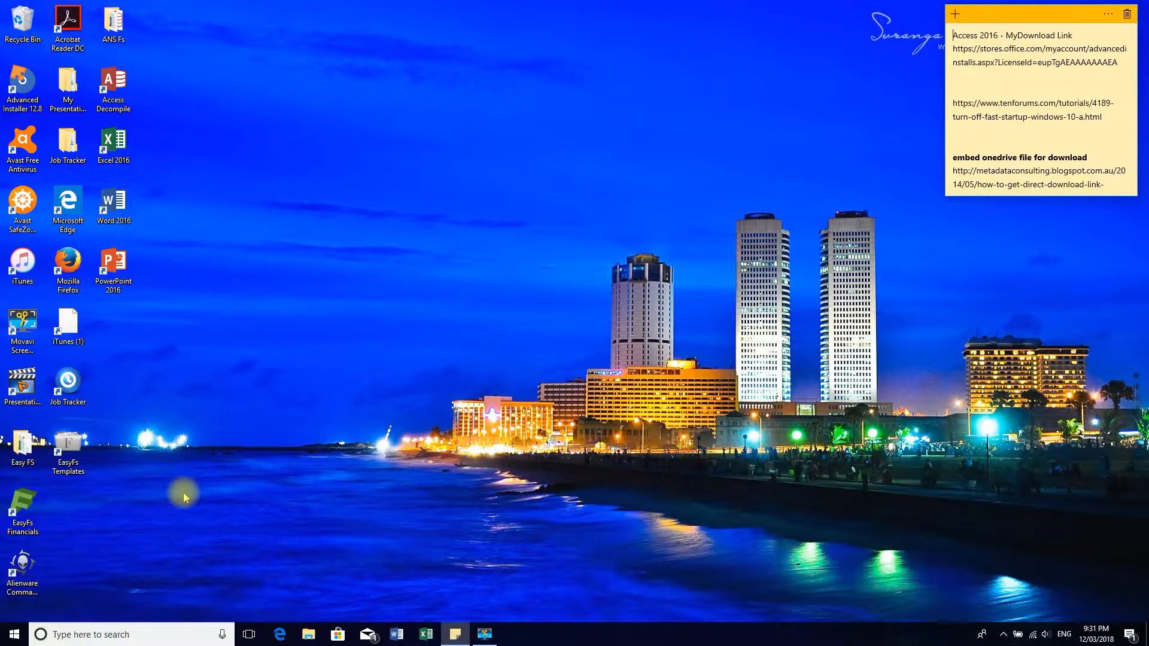
- Launch EasyFs Financials, inspect the license setup form with its locking code and license key fields, and exit it
double_click(27, 511)
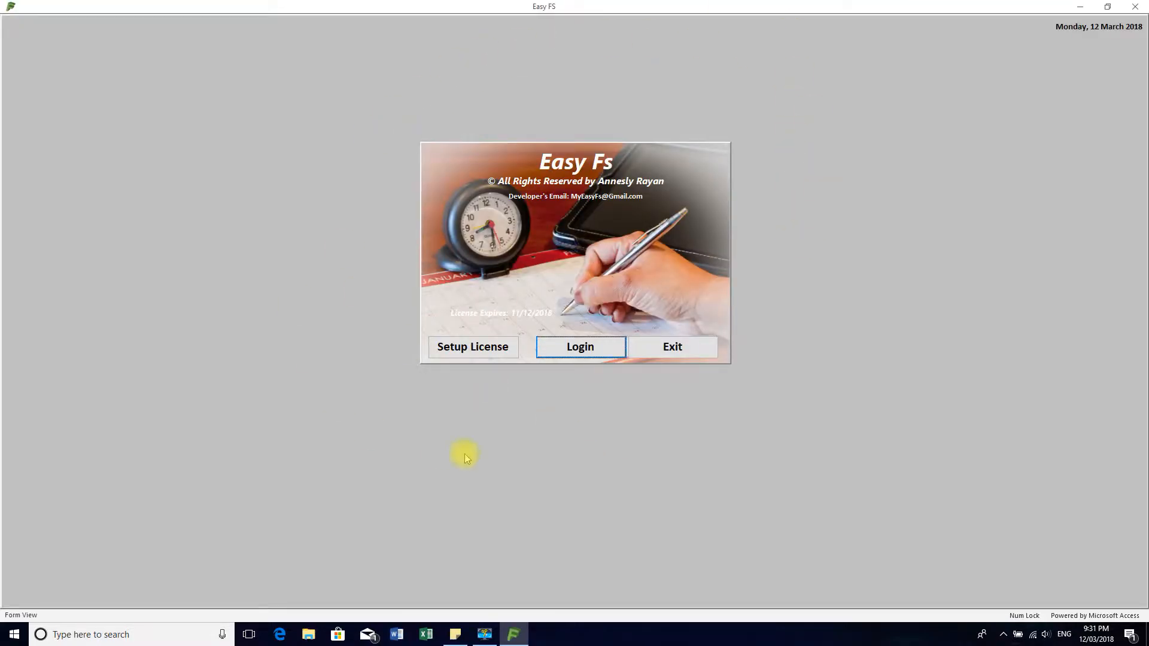
click(473, 350)
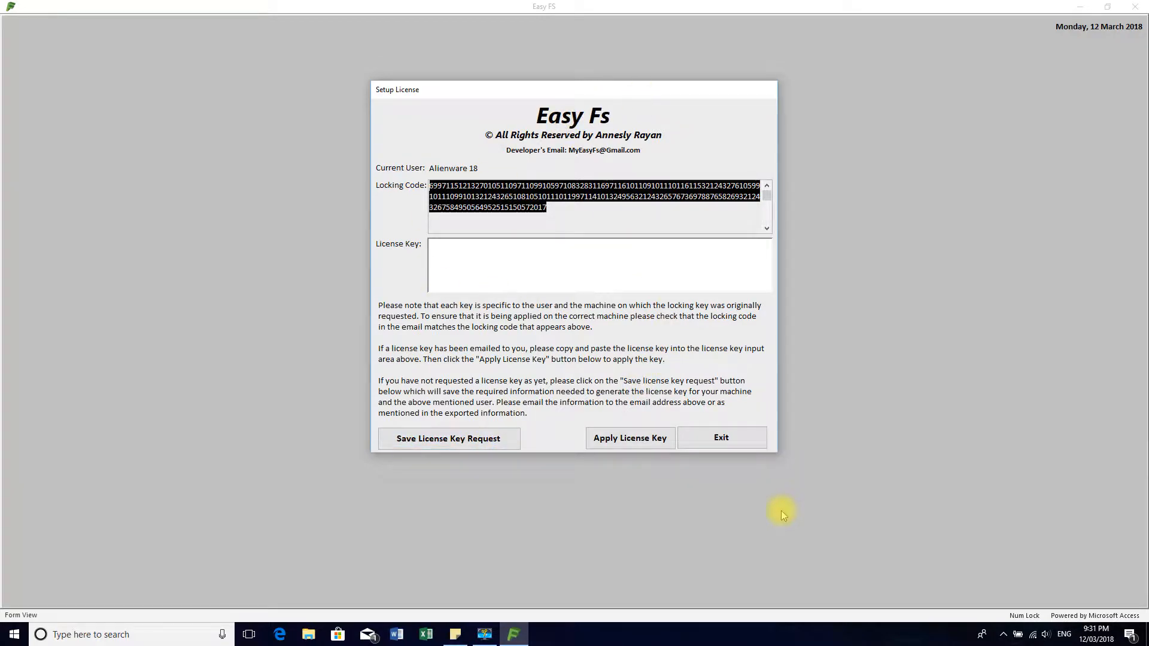
click(726, 437)
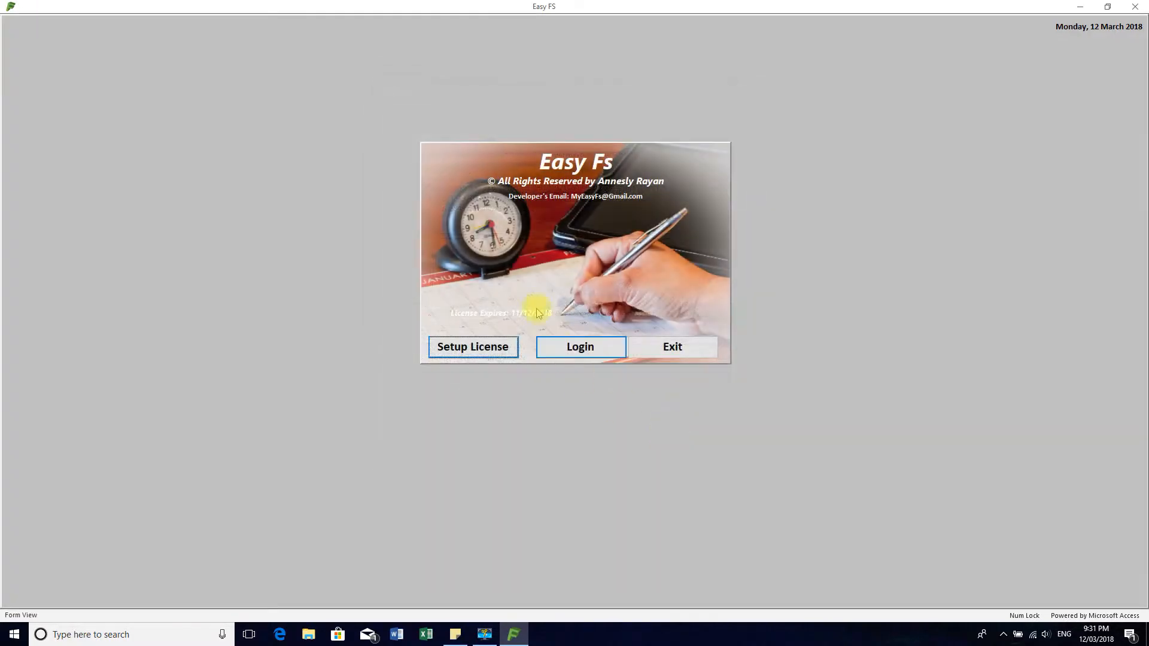
- Log in and open the financial statements data file Walkthrough Pty Ltd.accdb
click(580, 352)
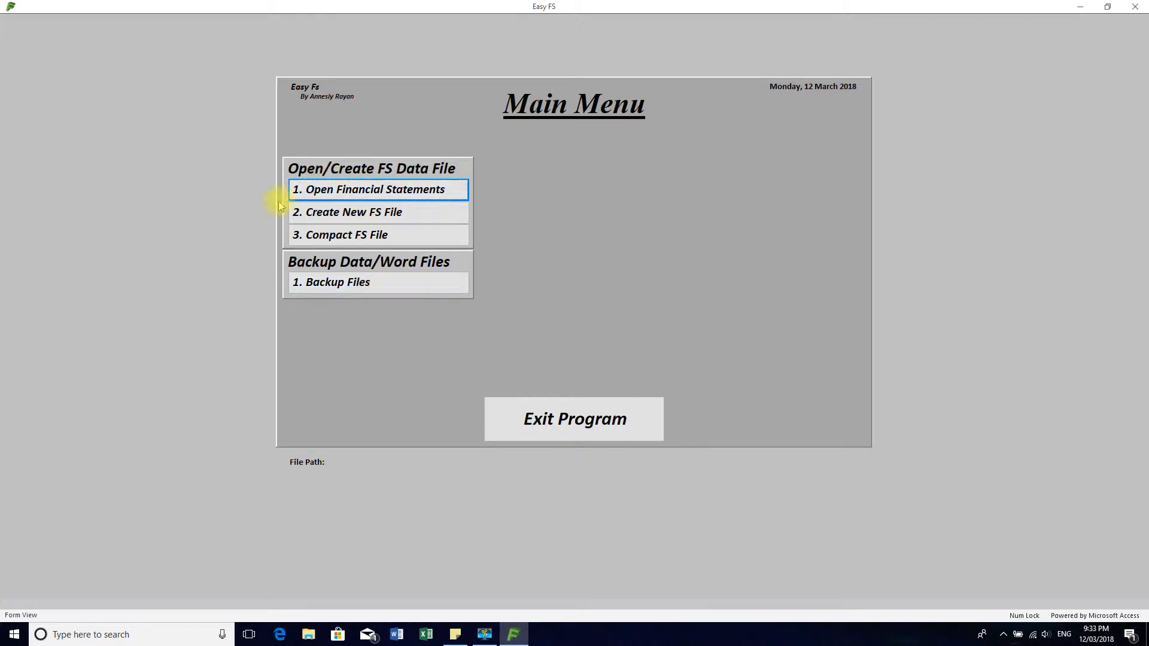
click(399, 188)
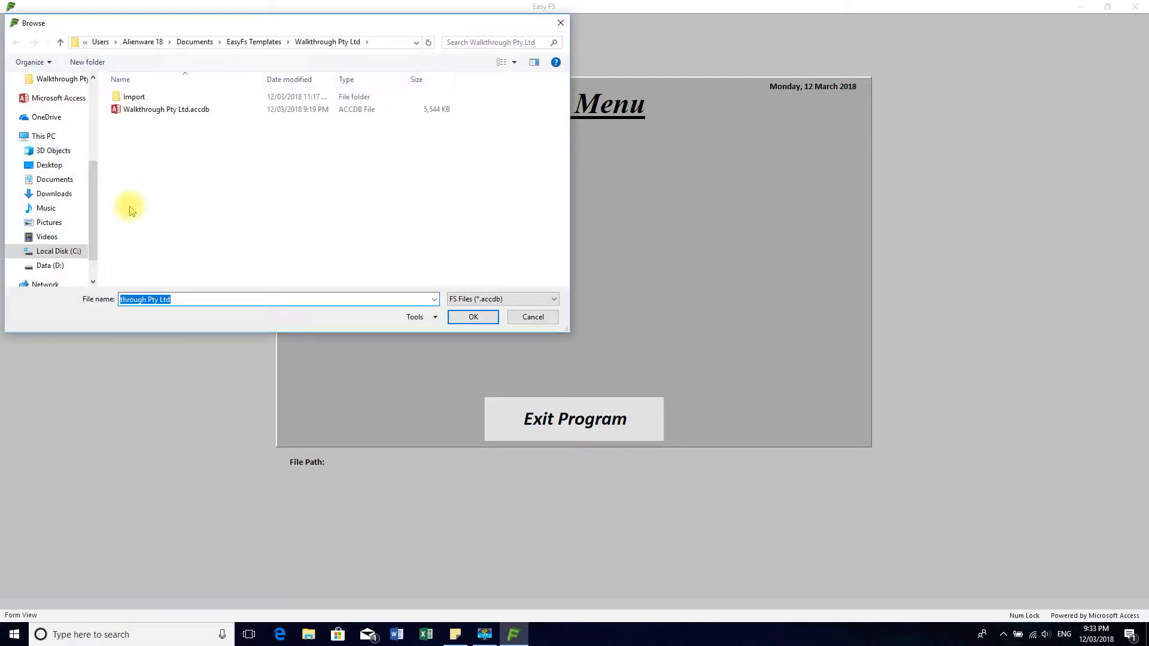
double_click(189, 112)
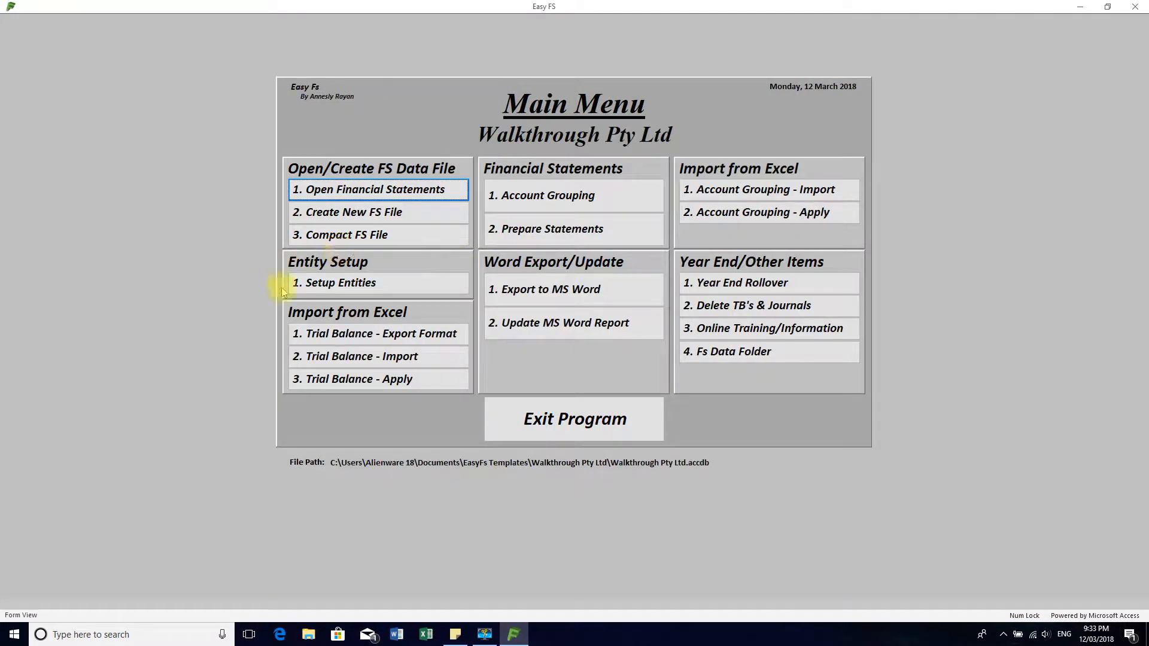
- Review the Setup Entities list and the contents of the Fs Data Folder, closing each one
click(437, 280)
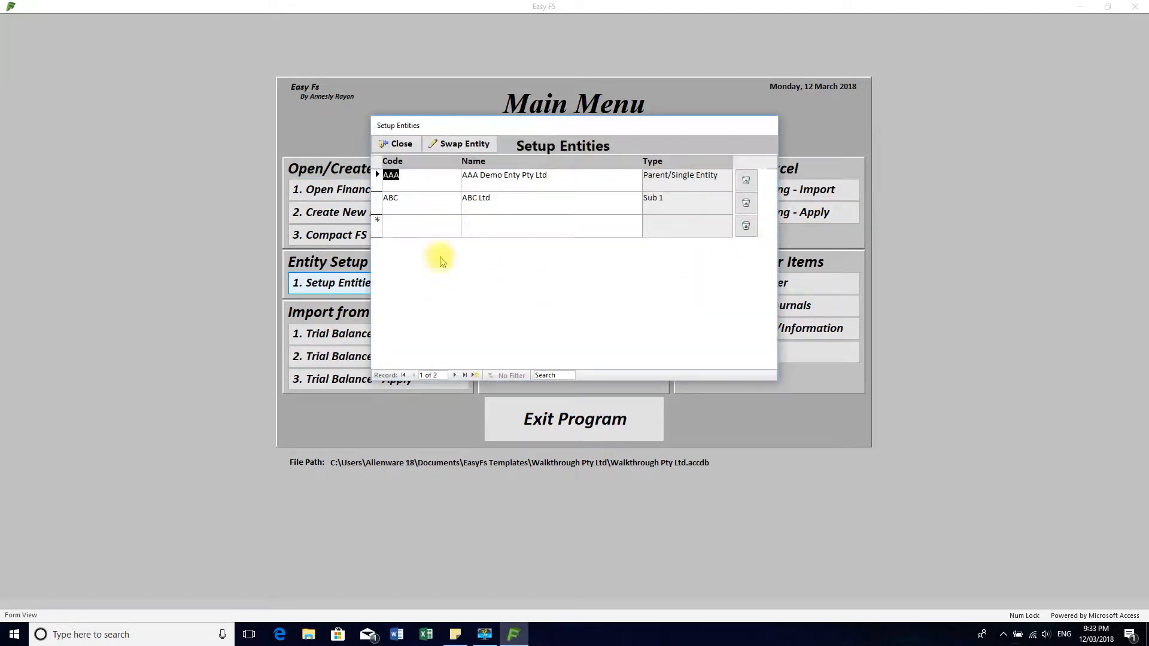
click(399, 144)
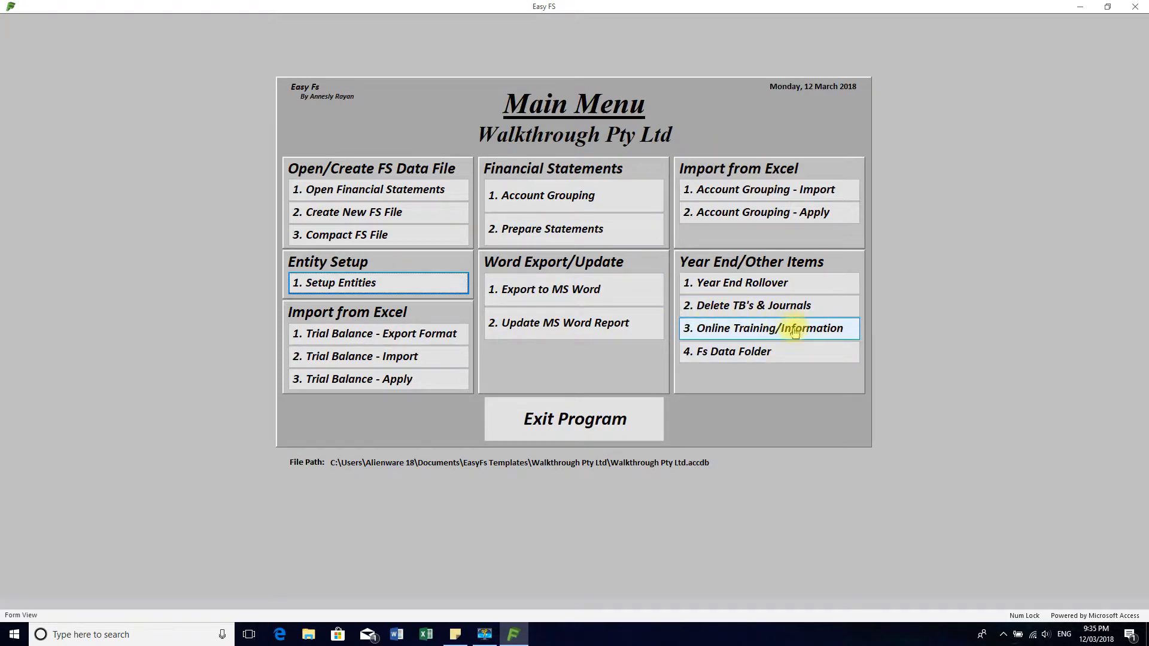
click(740, 364)
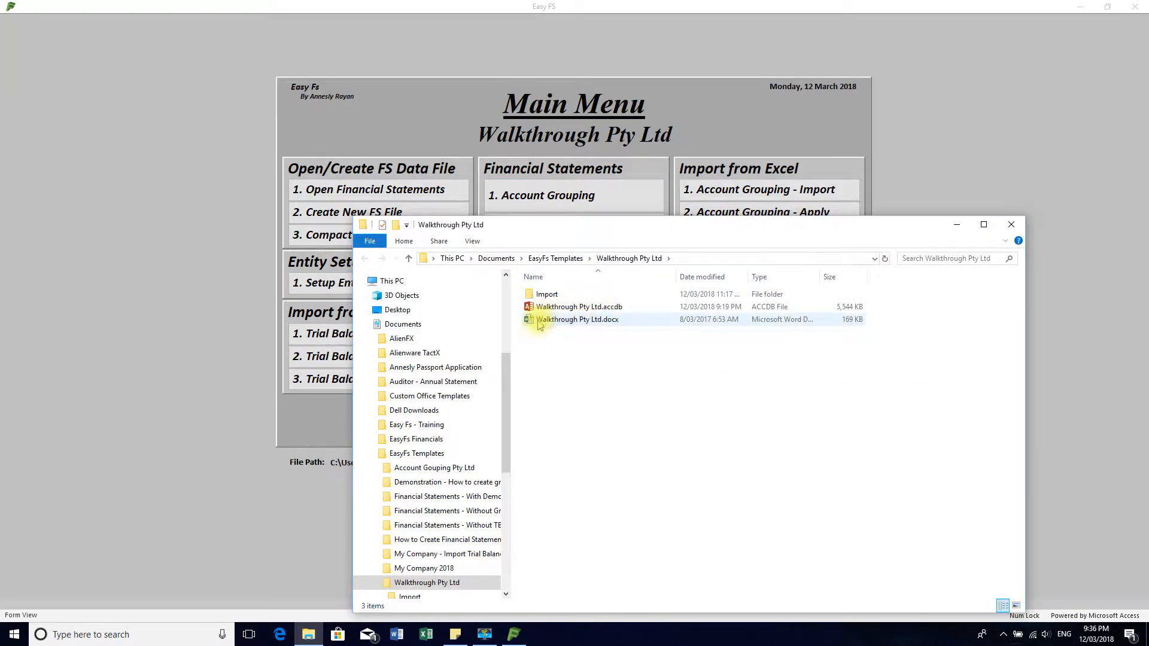
click(1014, 225)
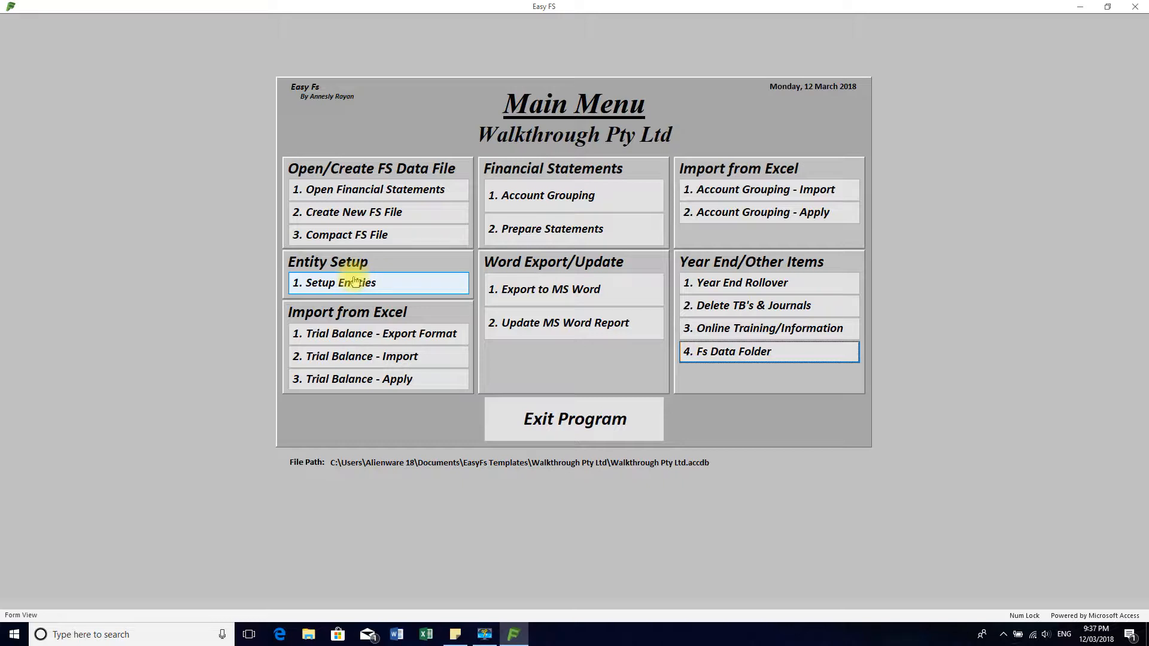
- Examine the period and entity choices for TB 1 in the Apply Imported Trial Balance form, and return to the main menu
click(368, 380)
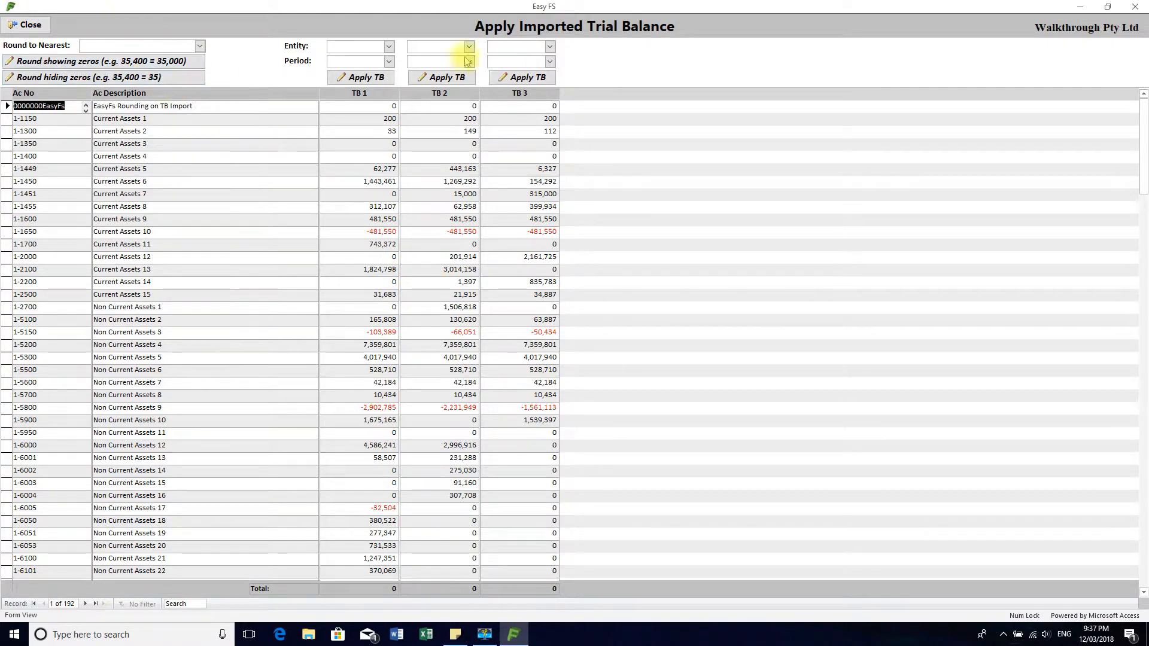
click(387, 61)
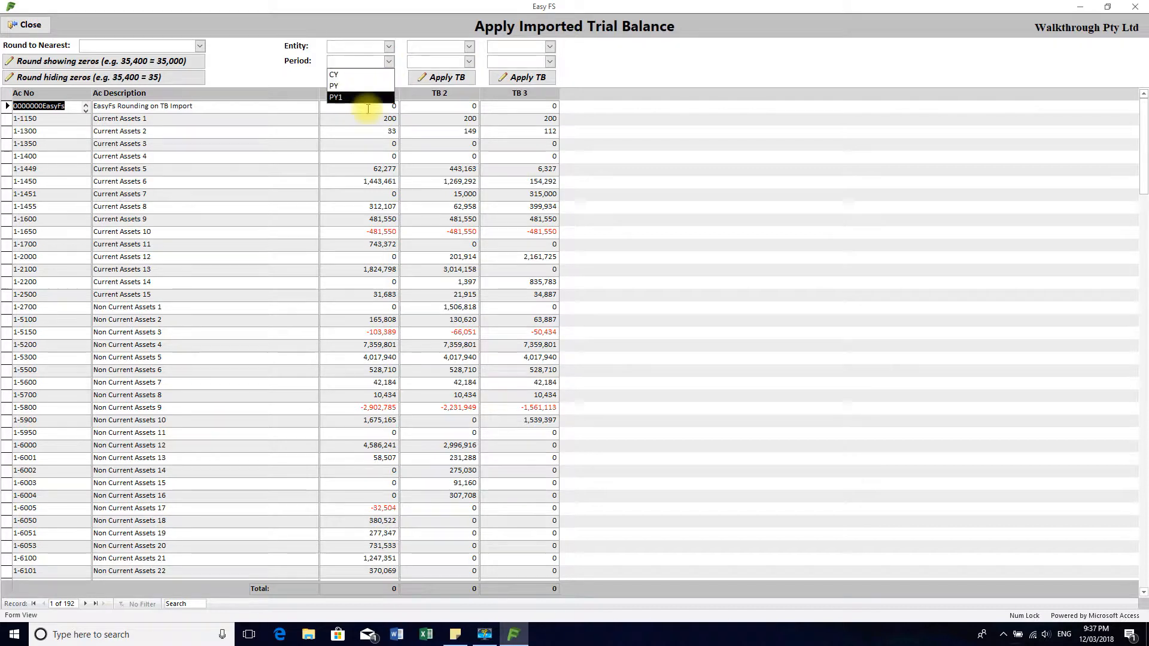
click(359, 46)
click(389, 46)
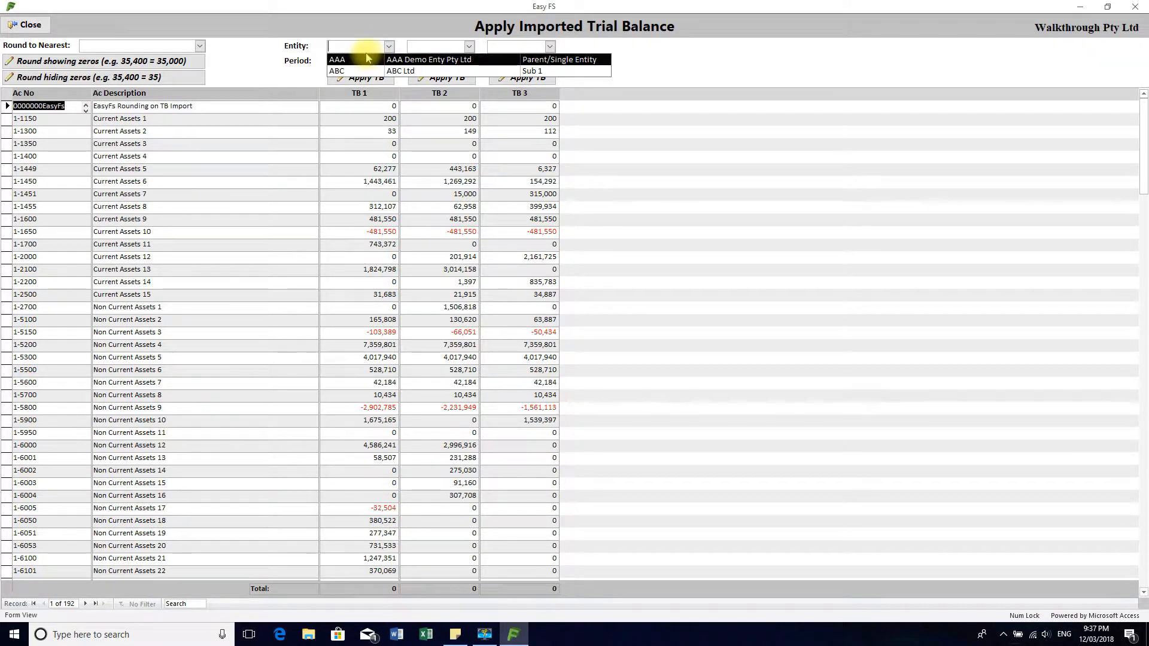
click(251, 73)
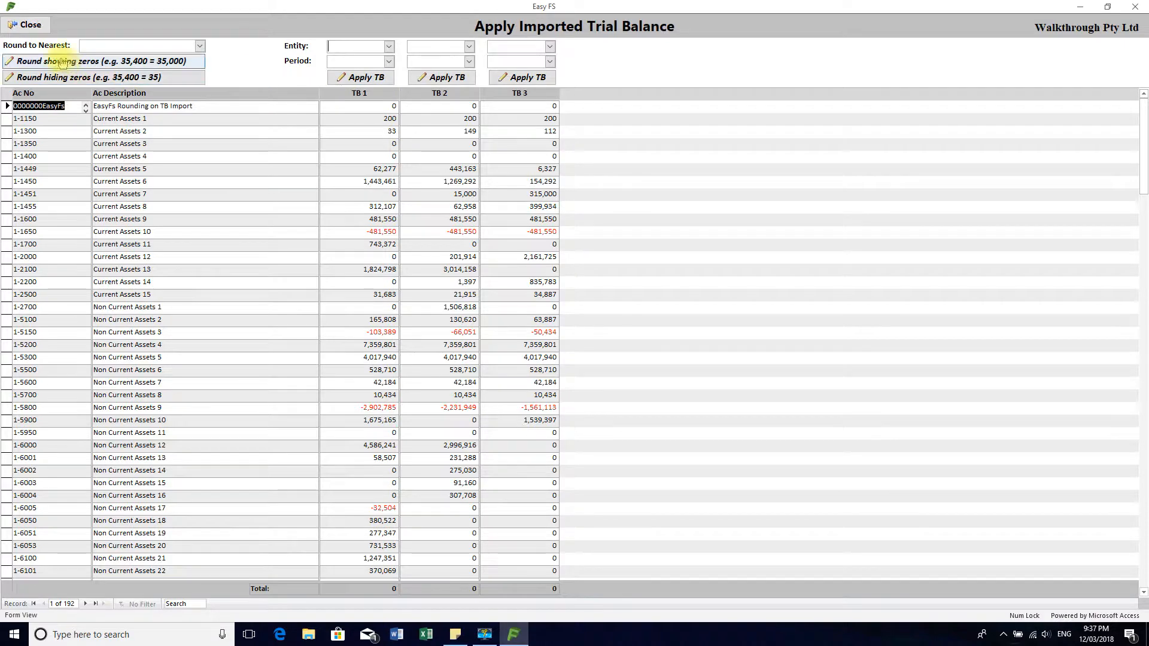
click(24, 25)
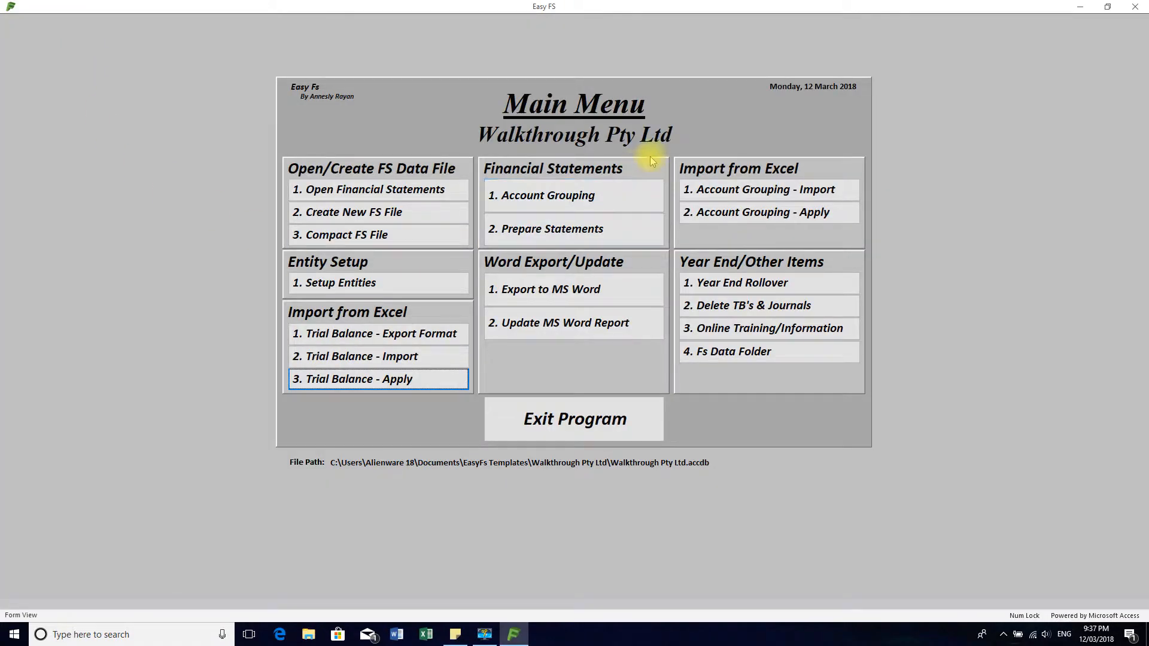
- Open the group form from Account Grouping, browse Groups 2 to 4, and move the form clear of the trial balance's group columns
click(512, 191)
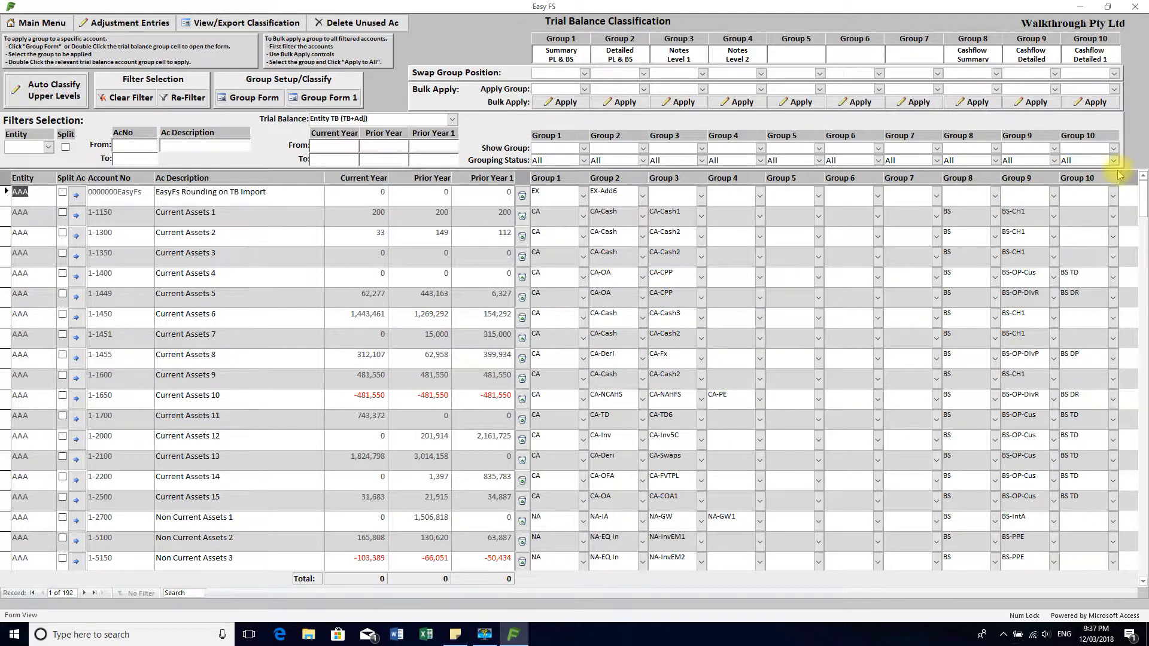
click(261, 98)
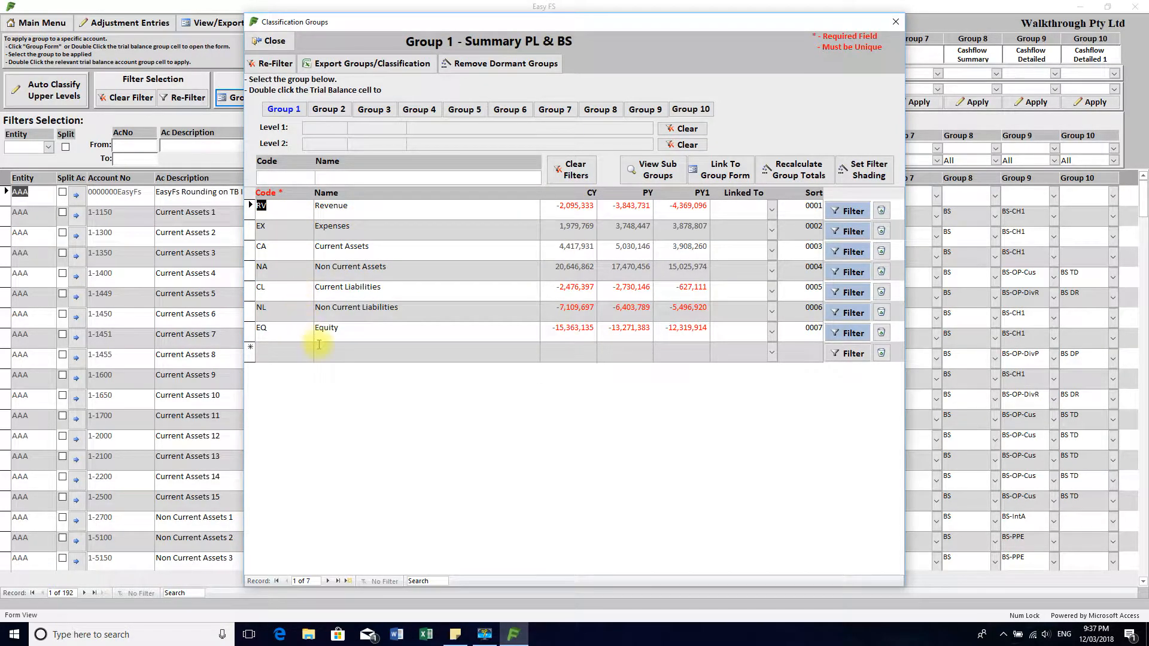
click(328, 109)
click(386, 109)
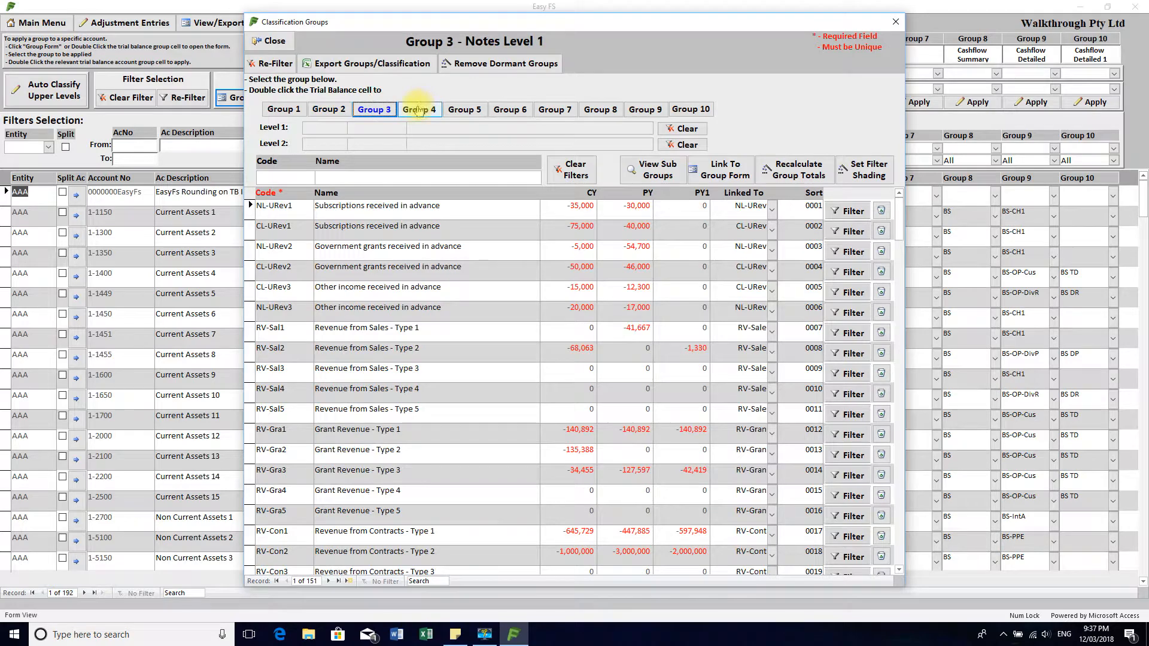
click(419, 110)
drag(526, 22, 759, 225)
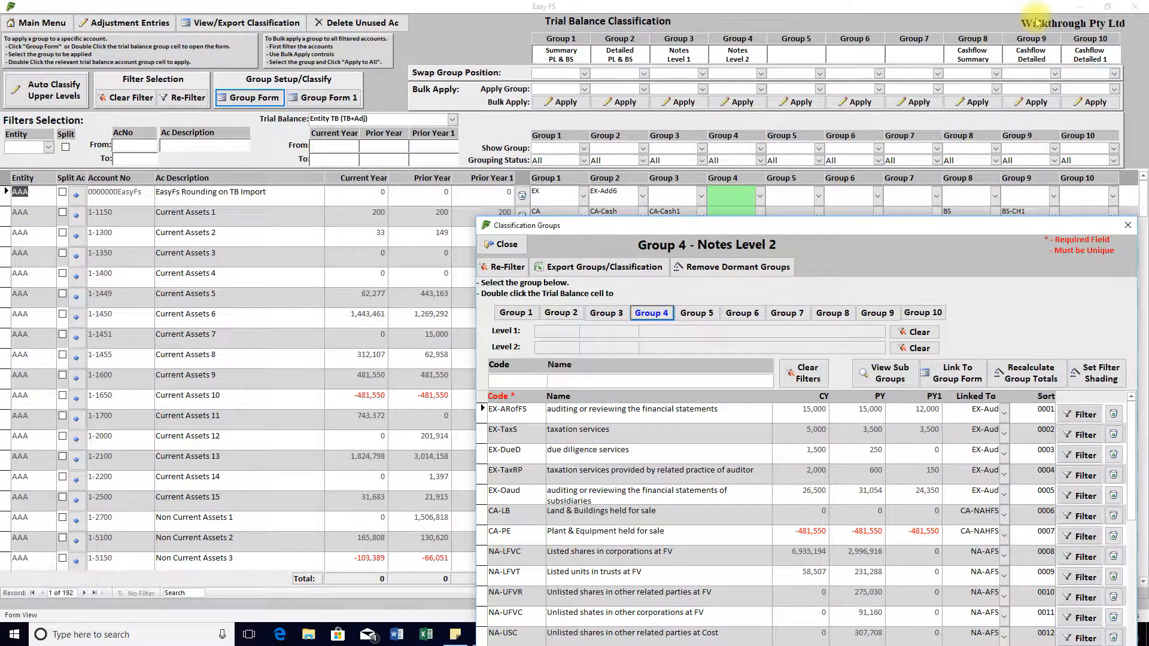
- Examine the cashflow classifications in Group 8 (Summary), Group 9 (Detailed) and Group 10 (Detailed 1)
click(837, 314)
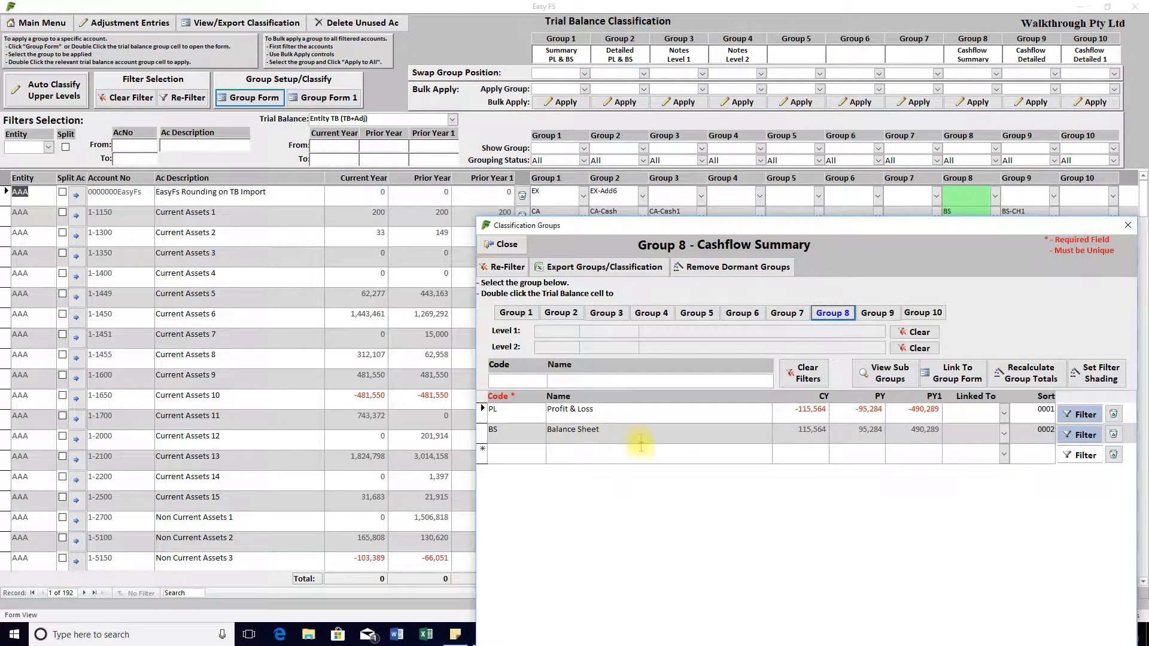
click(883, 313)
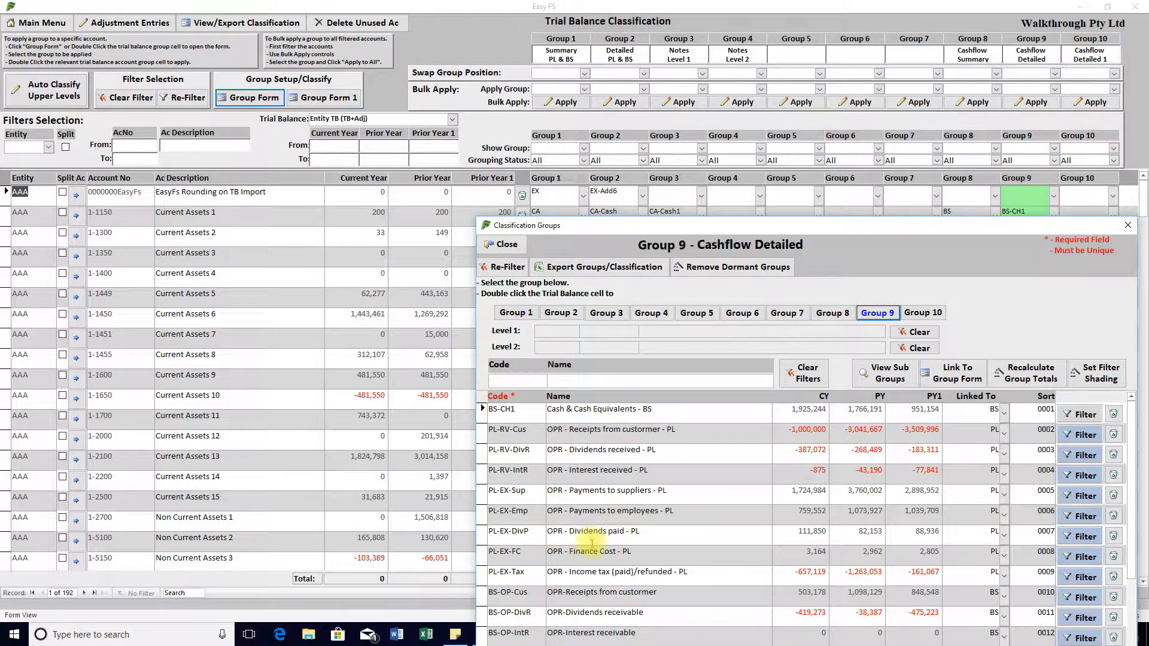
scroll(631, 534, down, 6)
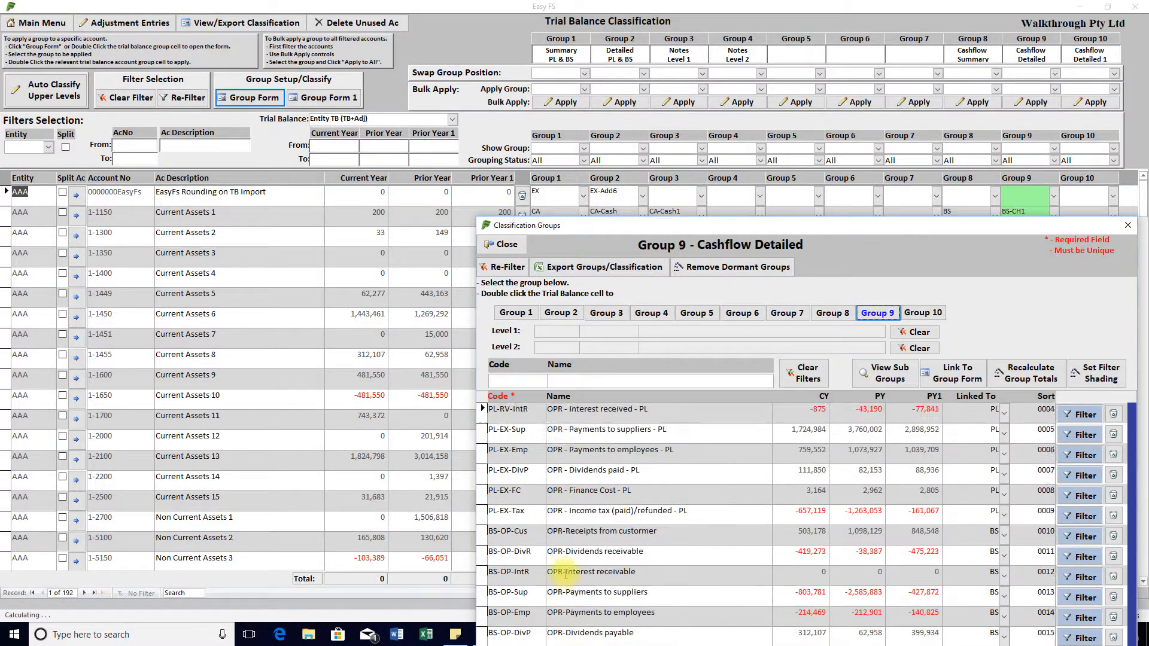
click(926, 314)
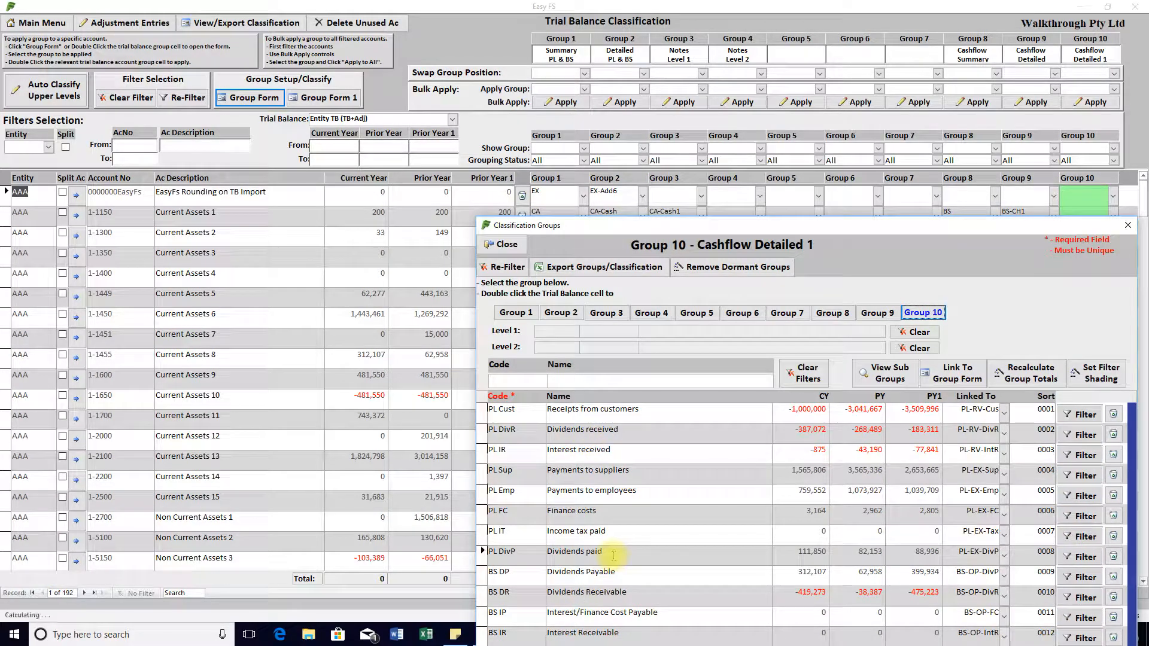
scroll(613, 555, down, 9)
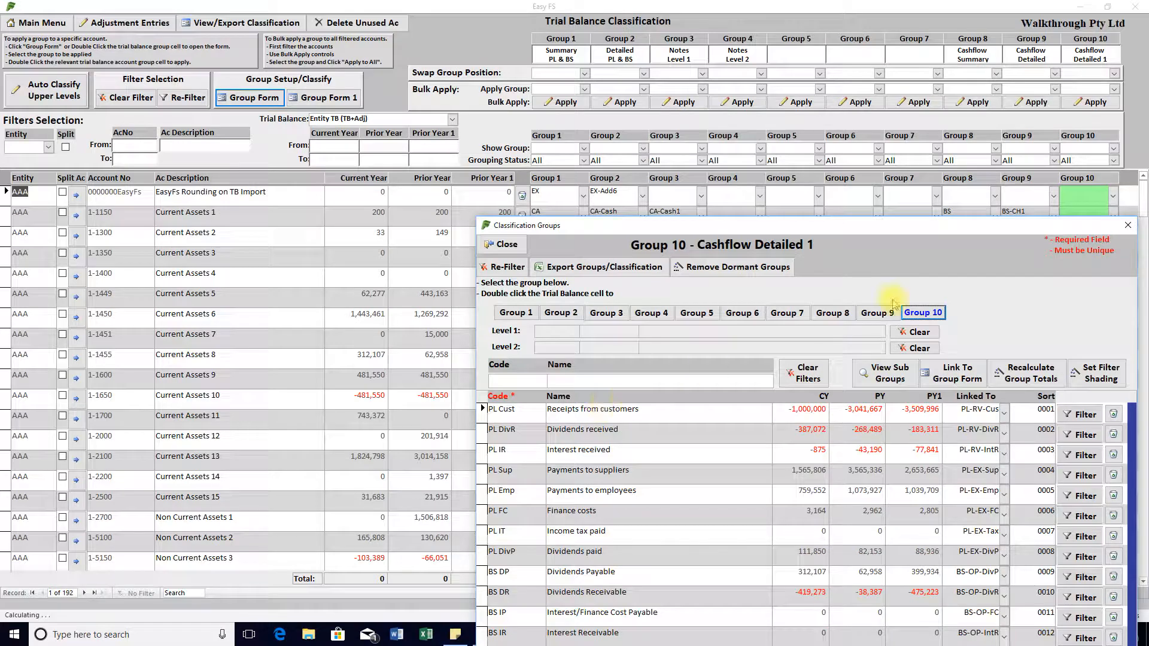
click(877, 314)
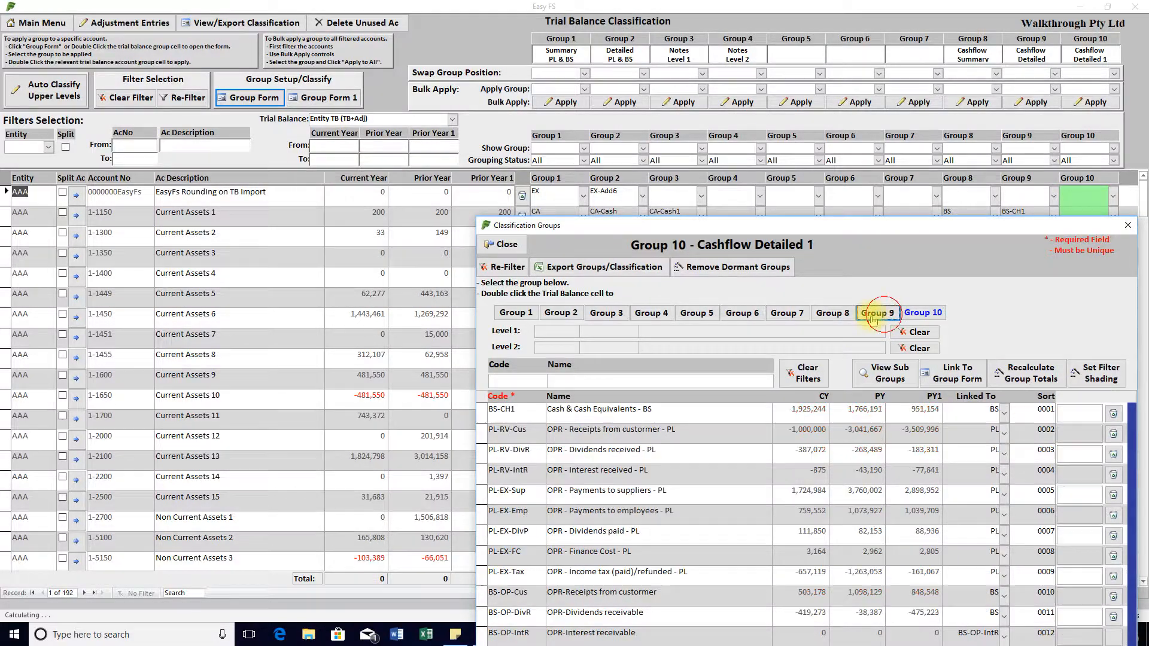
click(833, 314)
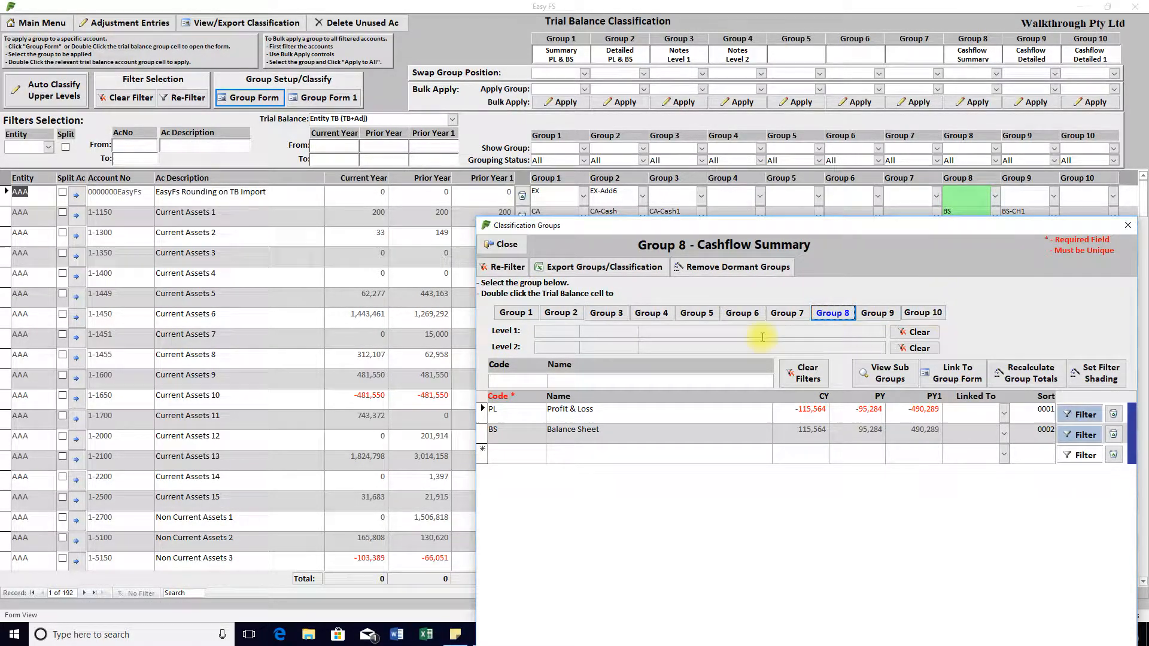
- Compare the classification lists of Groups 1 to 4, from Summary PL & BS to Notes Level 2
click(654, 313)
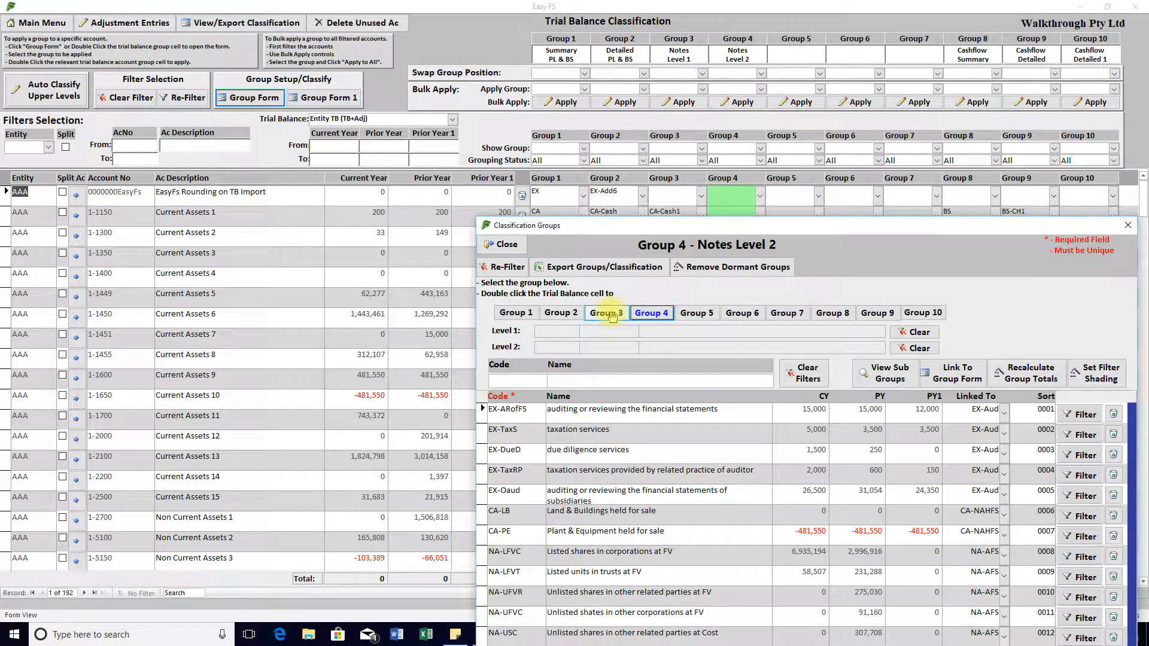
click(609, 314)
click(561, 313)
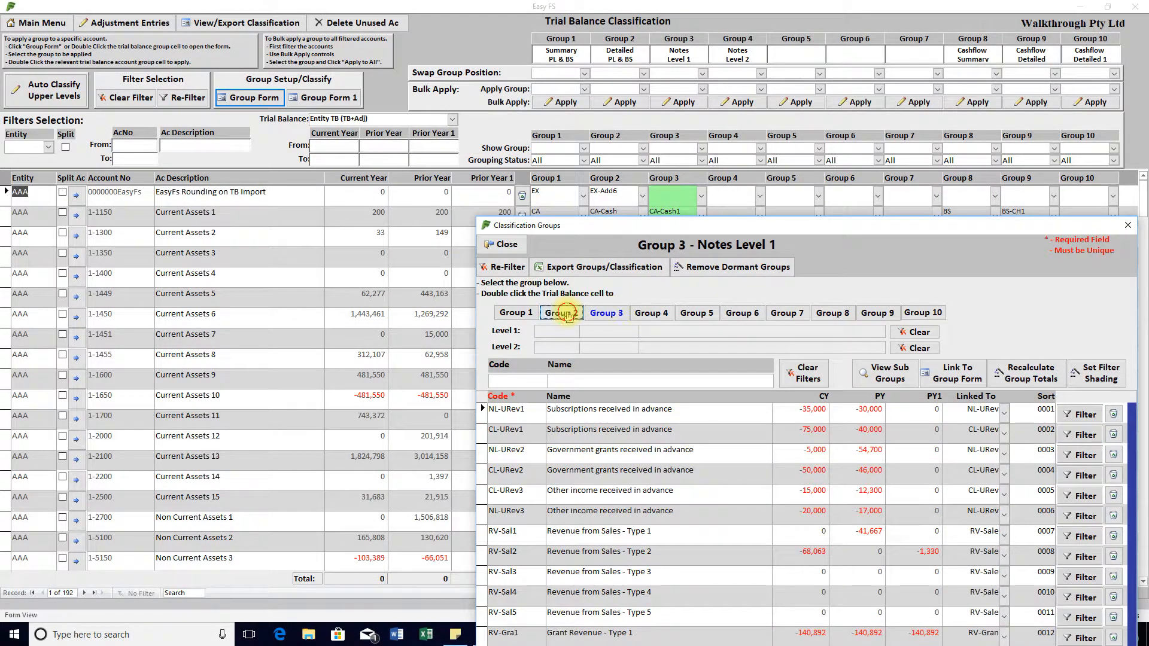
click(516, 313)
click(561, 313)
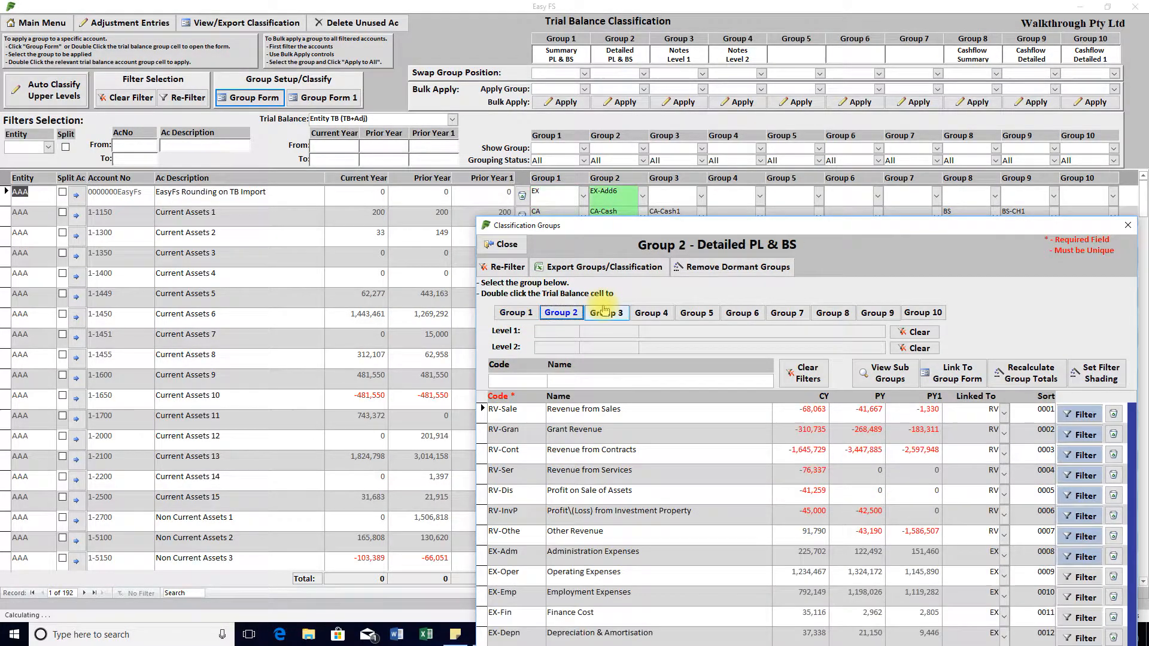
click(606, 313)
click(657, 313)
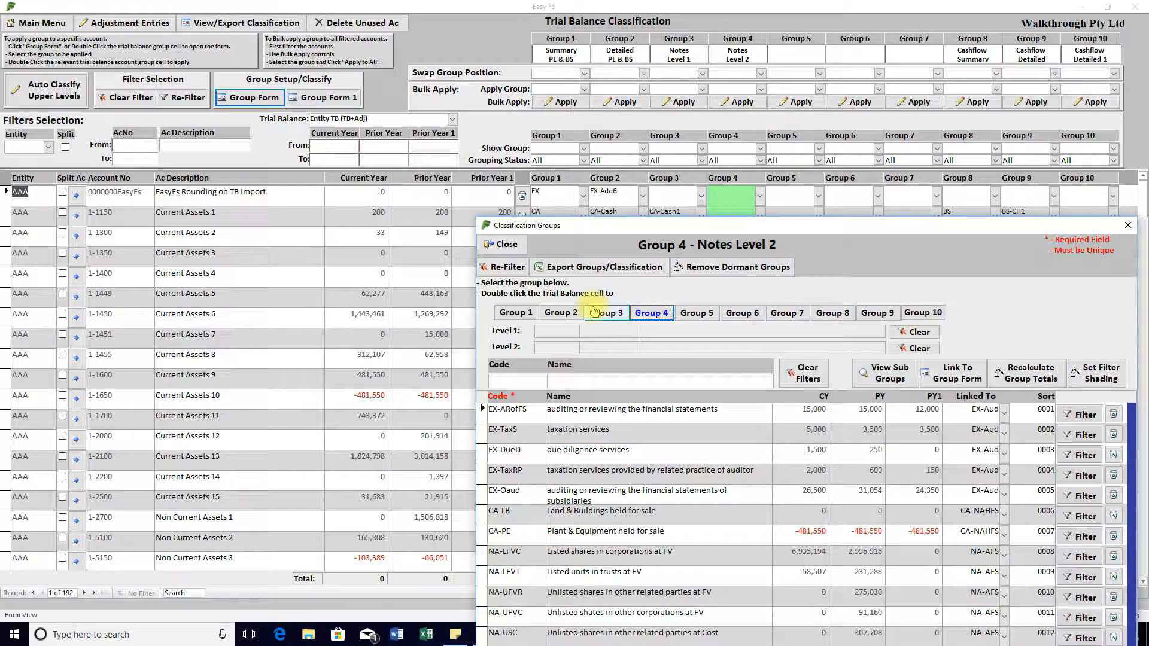
click(597, 317)
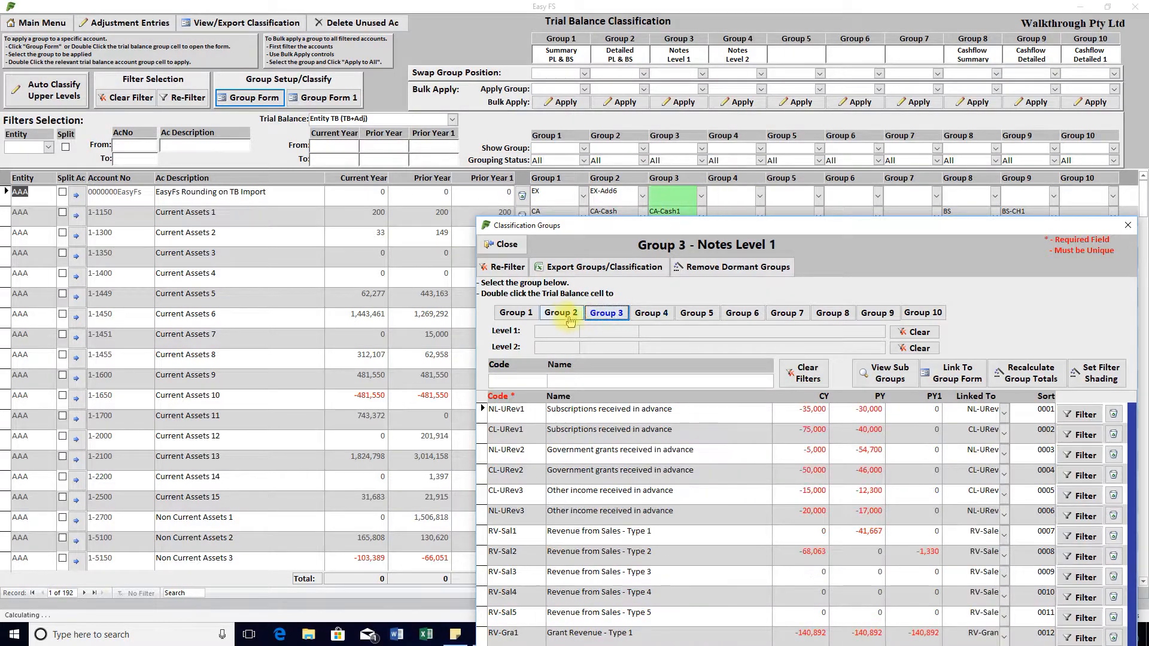
click(561, 313)
click(515, 314)
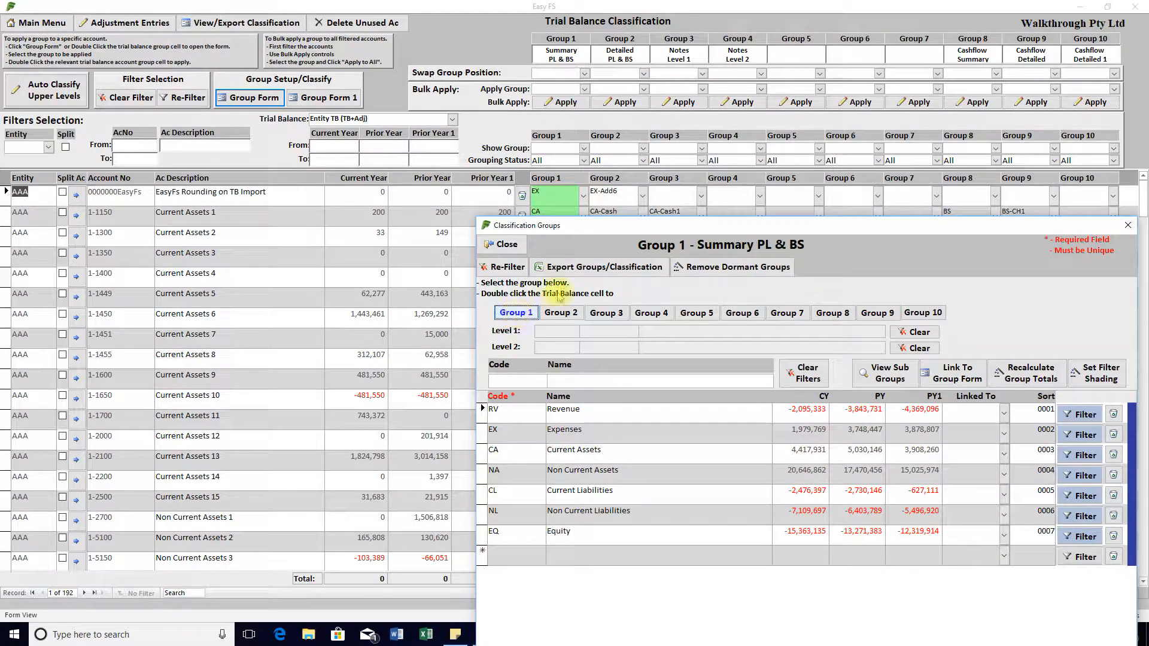
click(668, 313)
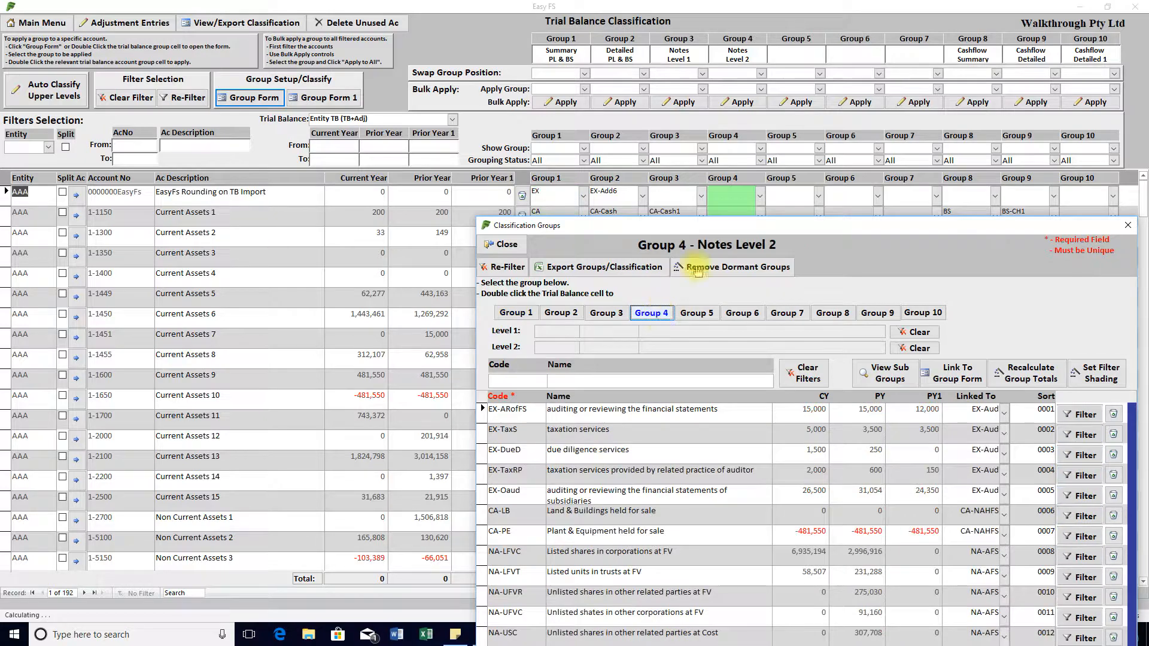
- Move the Classification Groups window back over the trial balance and step through Groups 1 to 4 again, ending on Group 4
drag(820, 225, 634, 54)
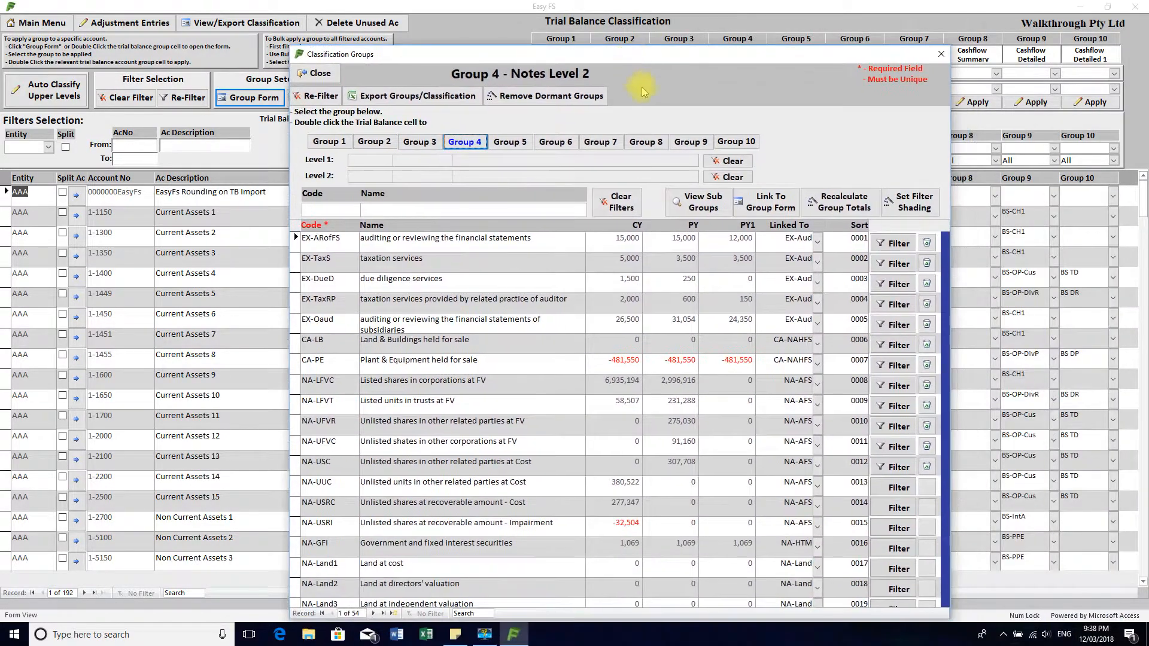
click(419, 141)
click(329, 141)
click(374, 141)
click(422, 147)
click(455, 143)
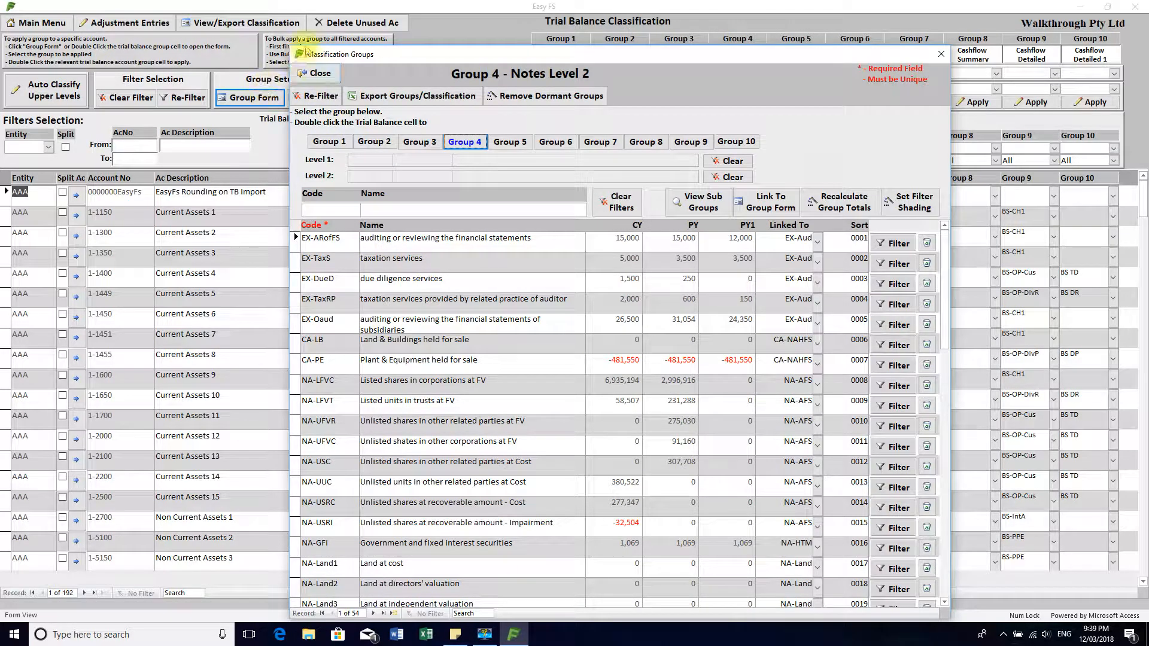
- Drill down from Revenue in Group 1 through Revenue from Sales in Group 2 to its Group 3 classifications, and close the form
click(328, 141)
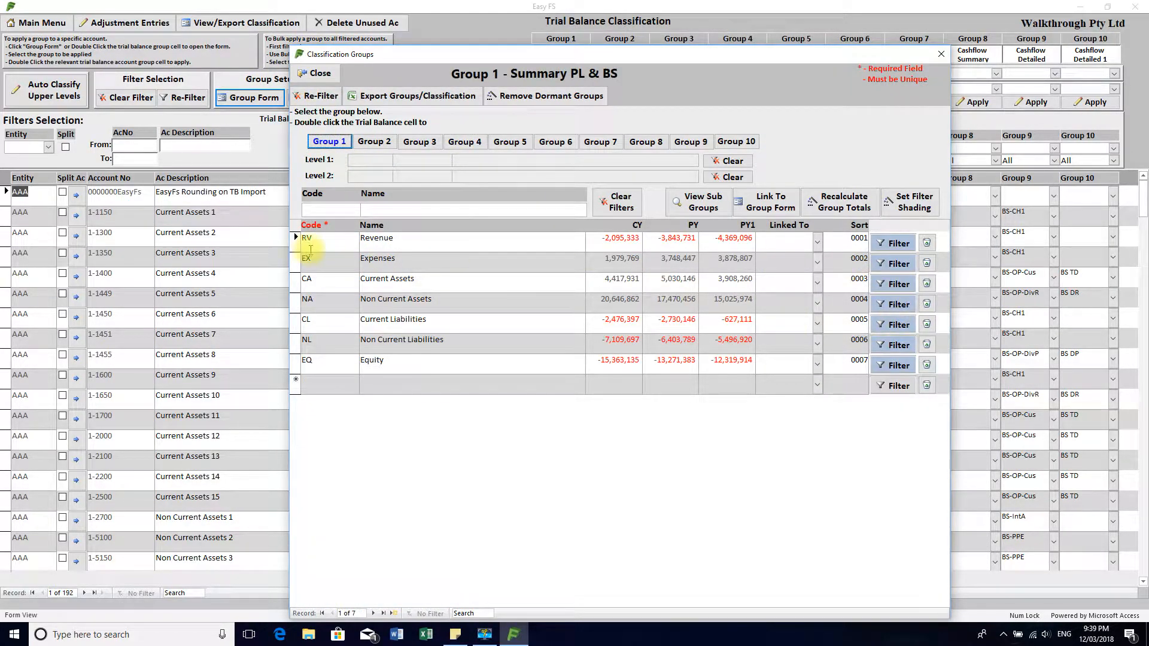
click(891, 244)
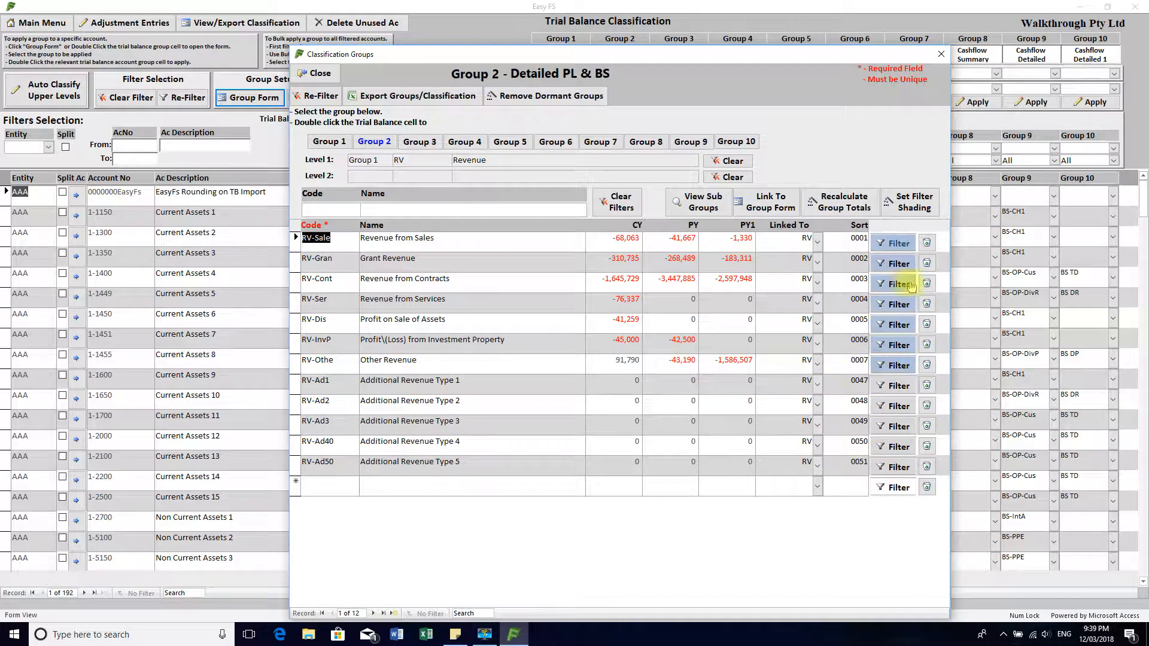
click(900, 242)
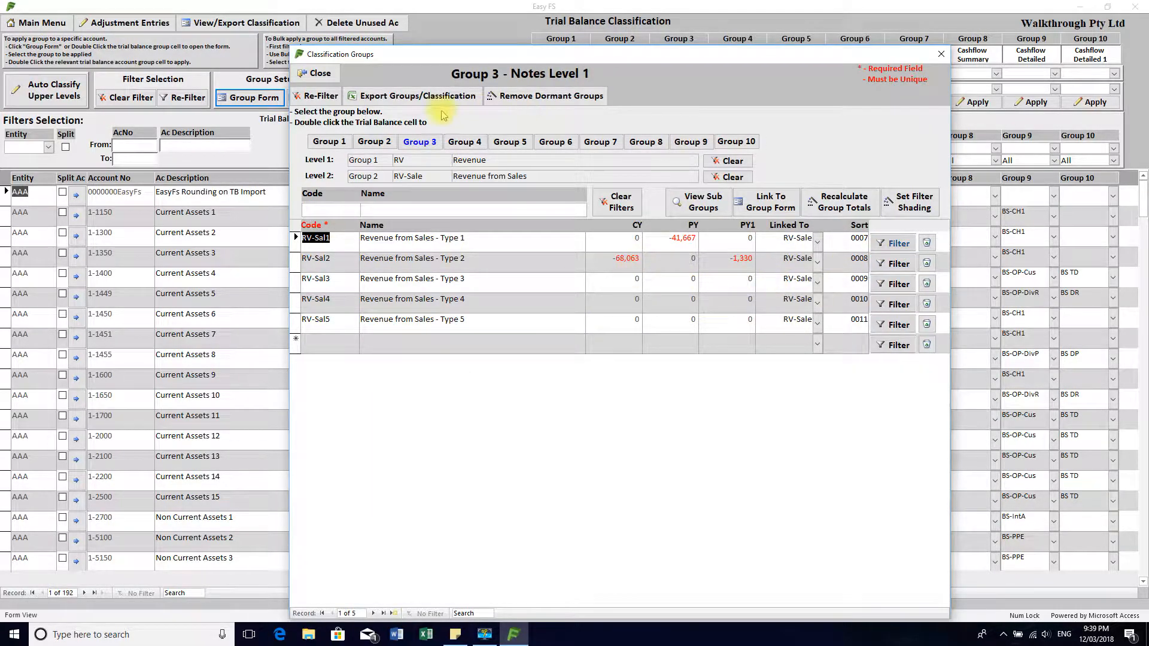
click(315, 73)
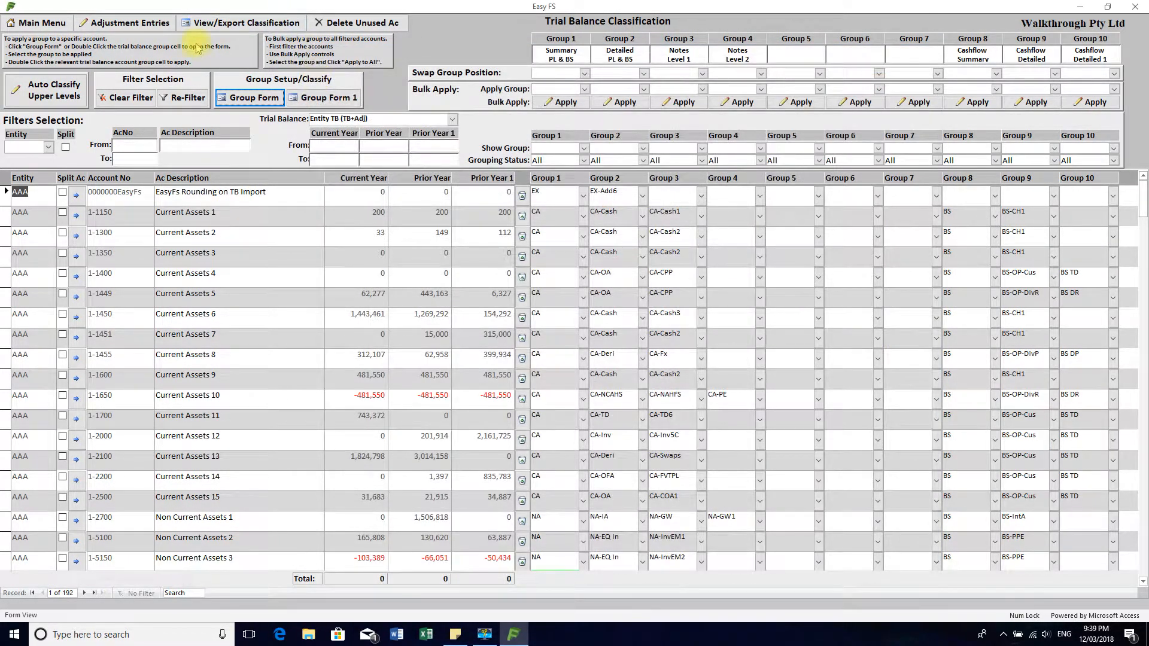
- Reopen and close the group form, and use Group Form 1 to view the accounts classified under Current Assets and Revenue
click(252, 97)
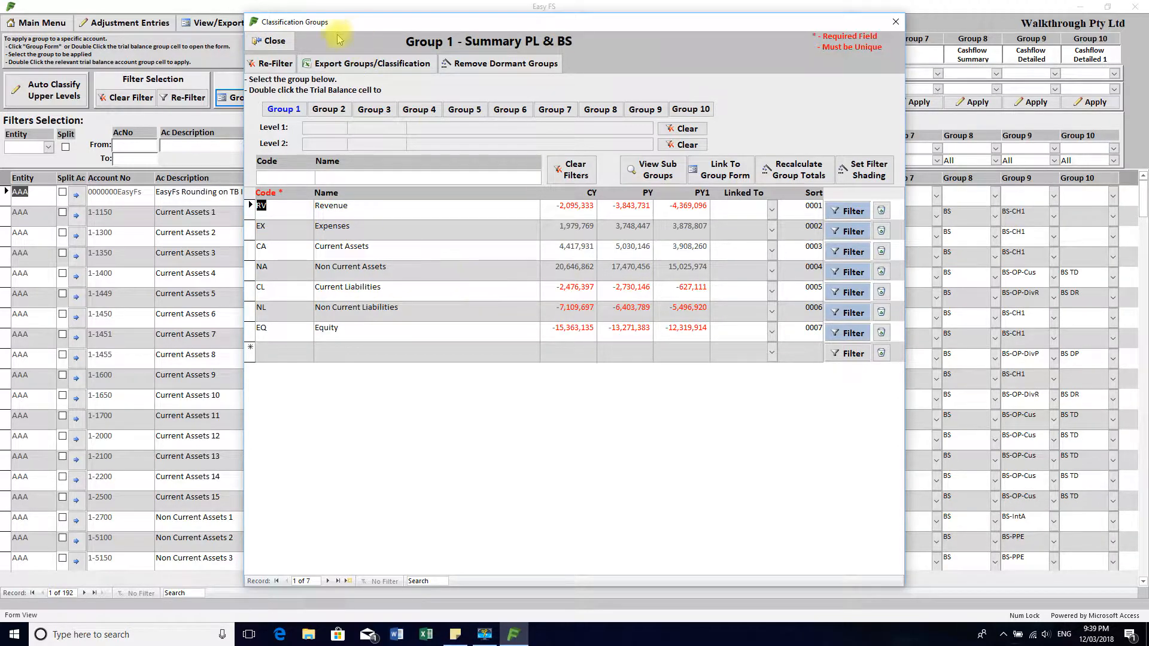
click(274, 40)
click(323, 98)
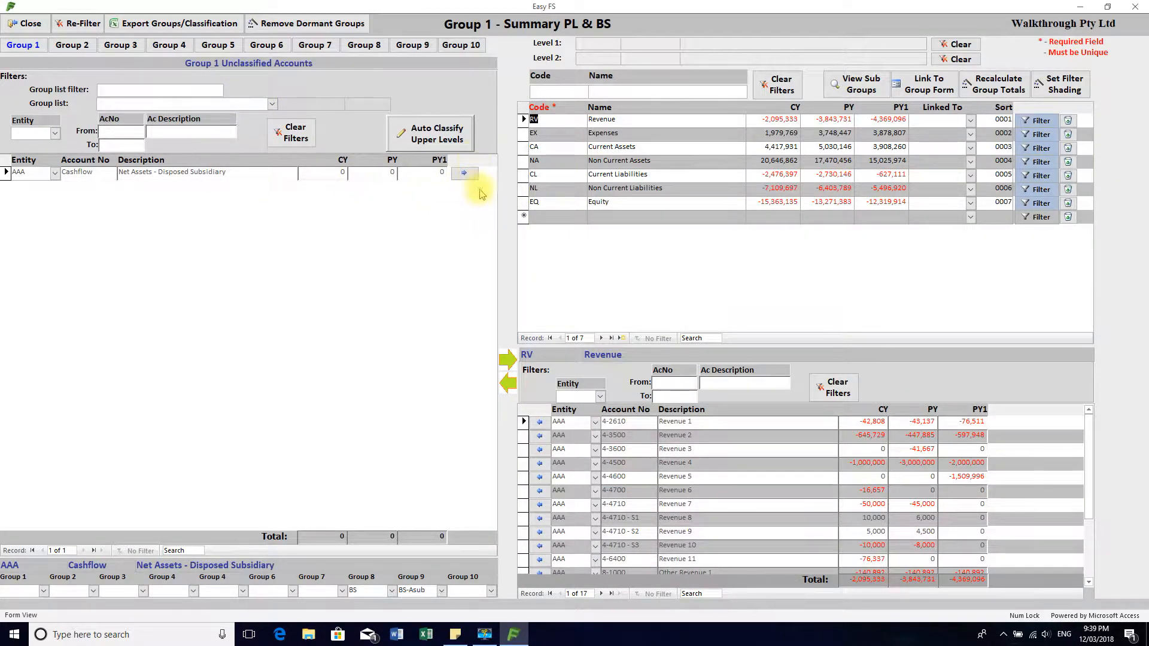
click(626, 147)
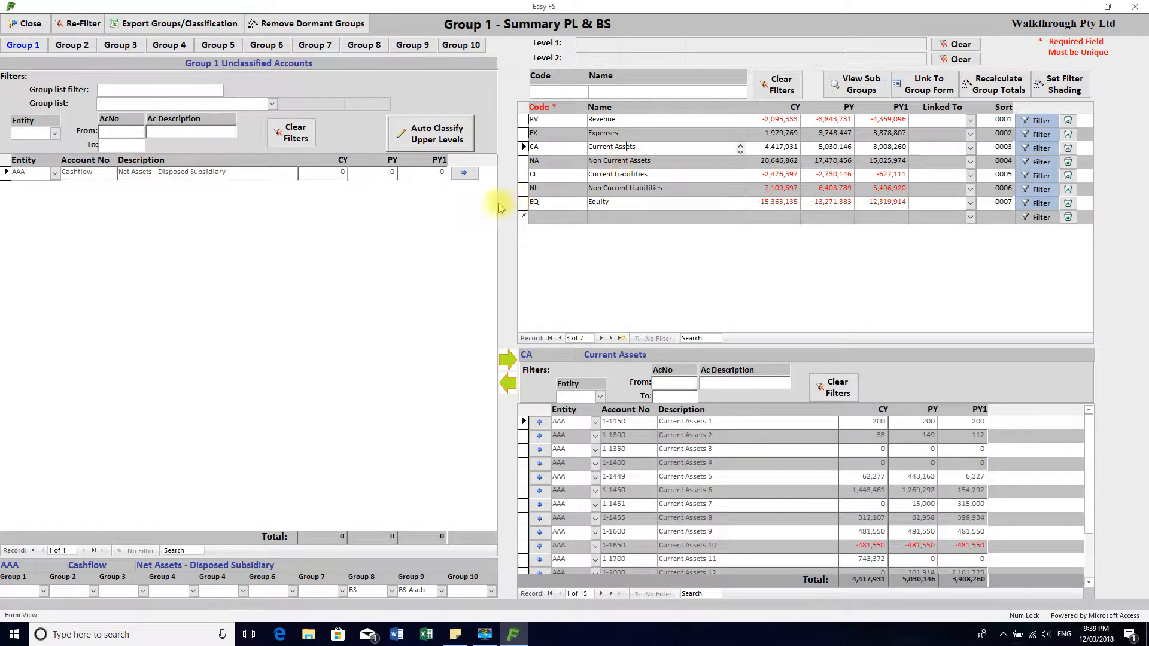
click(652, 120)
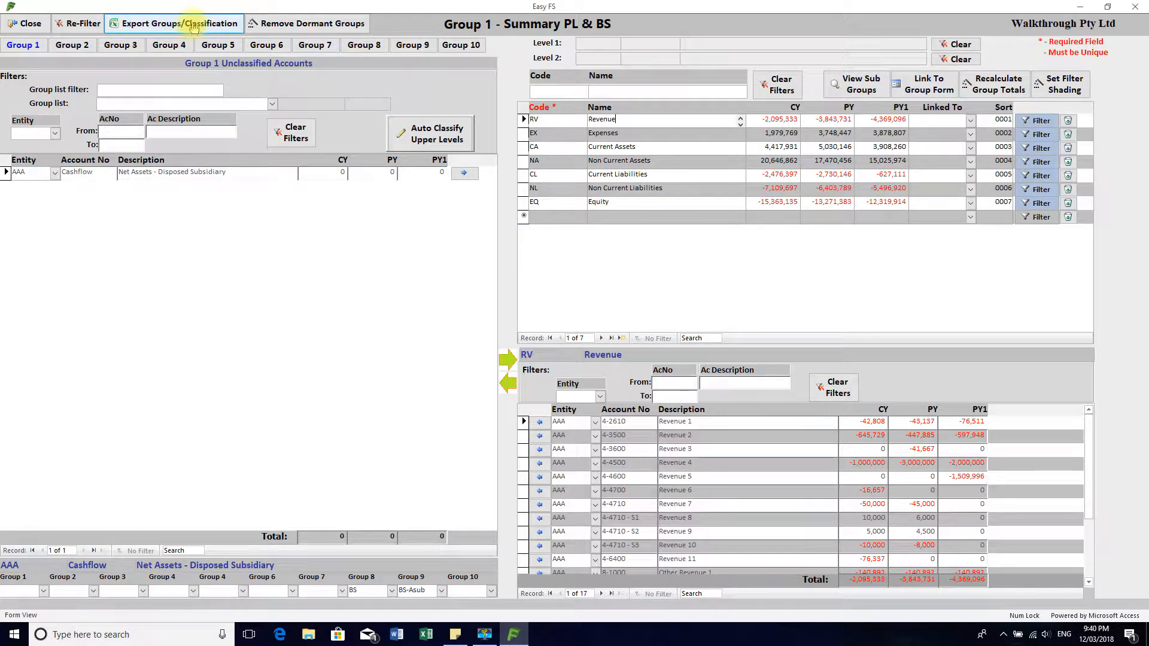
click(24, 24)
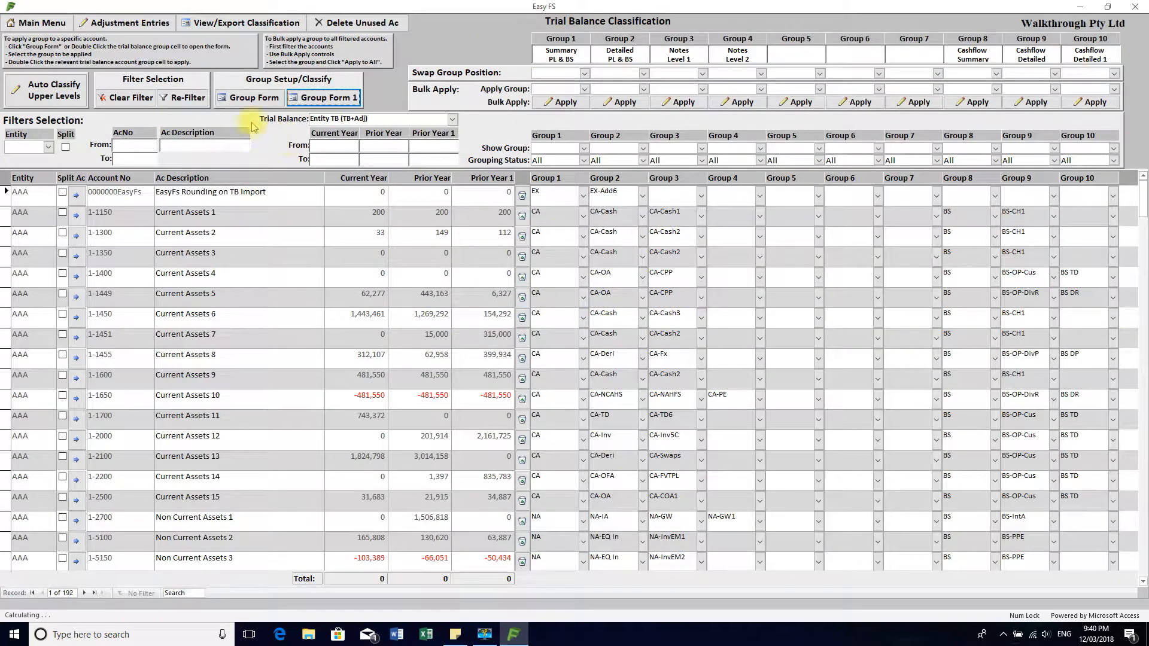
- Look over the Adjustment Entries form and the view-only classification's group number list, and return to the main menu
click(146, 23)
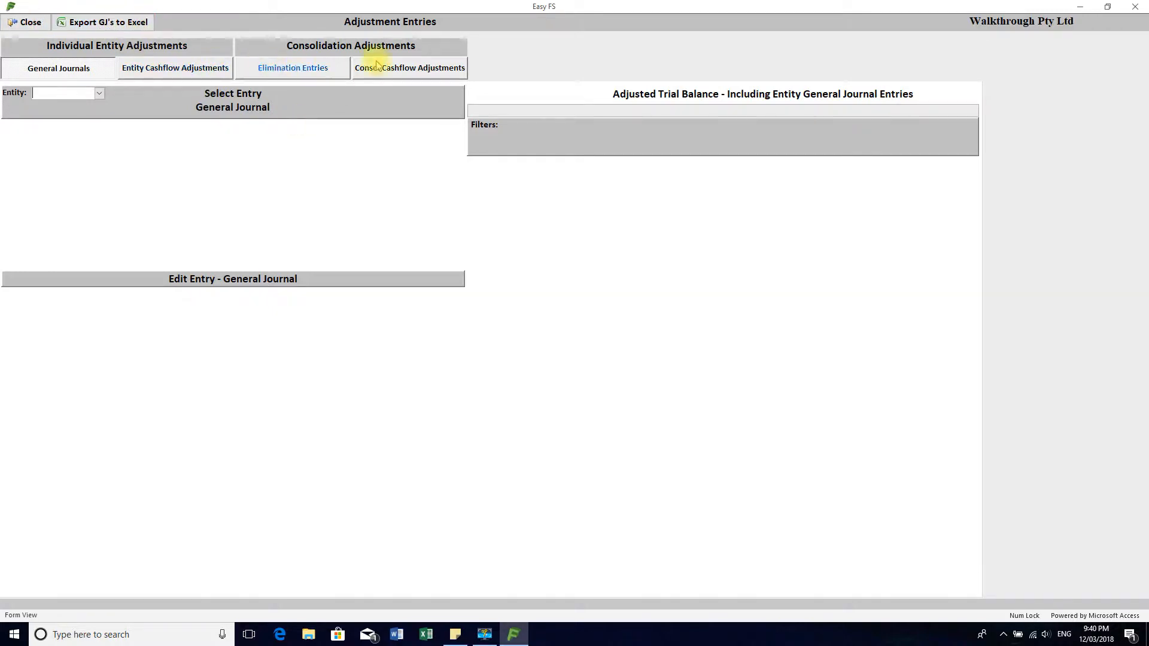
click(26, 26)
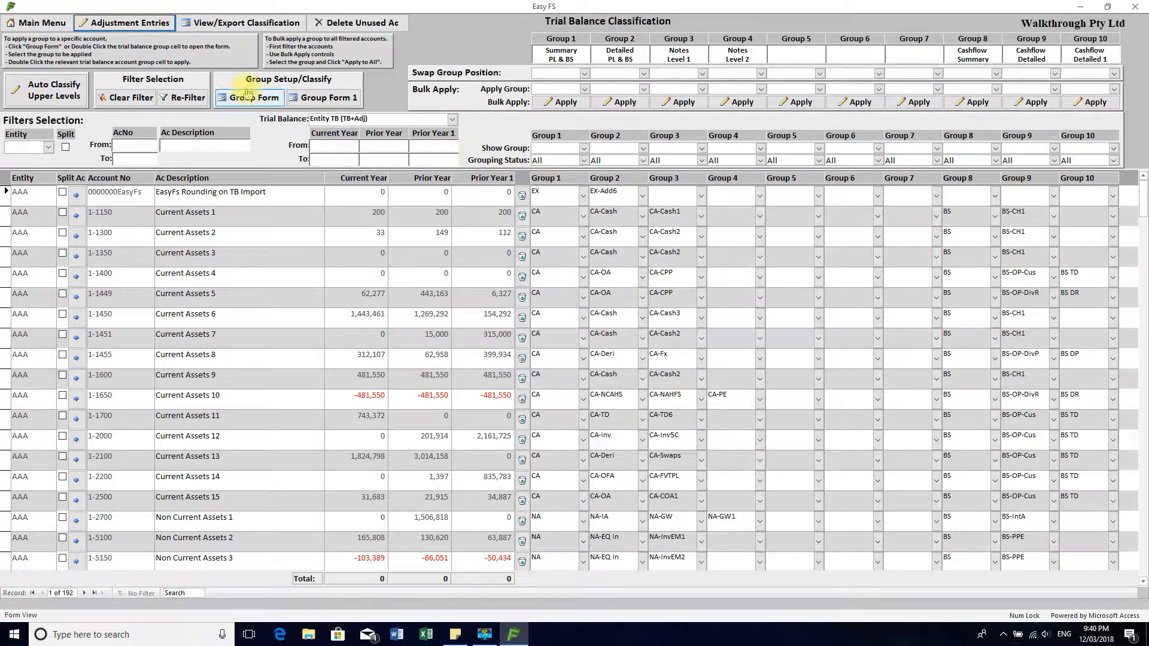
click(231, 23)
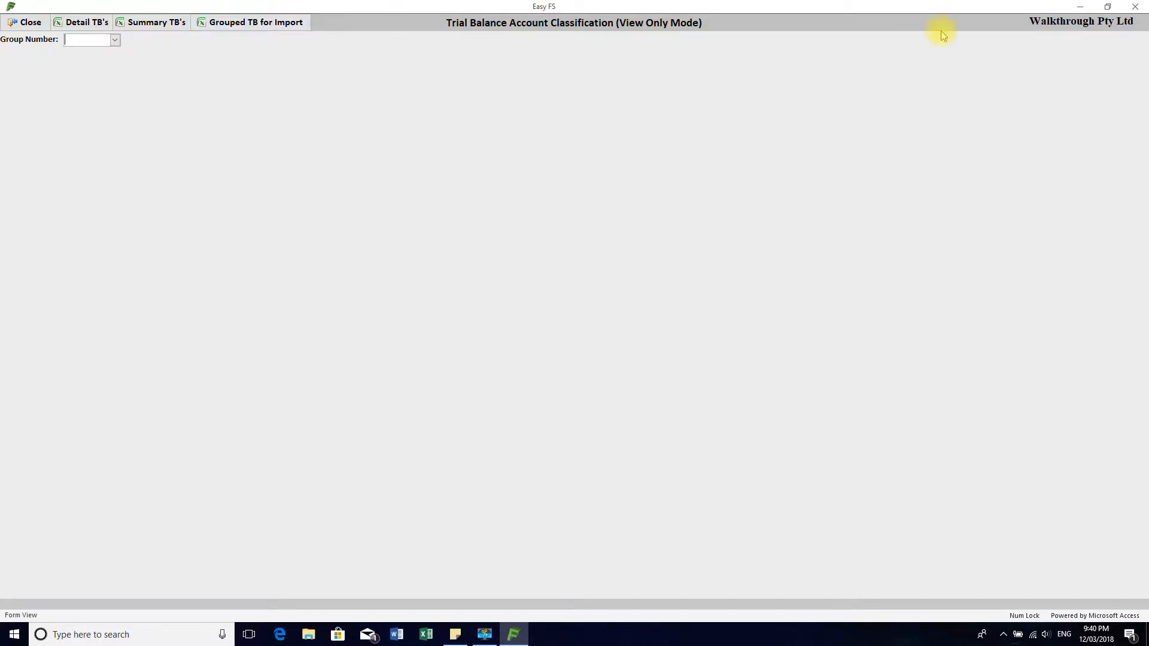
click(115, 41)
click(114, 40)
click(18, 22)
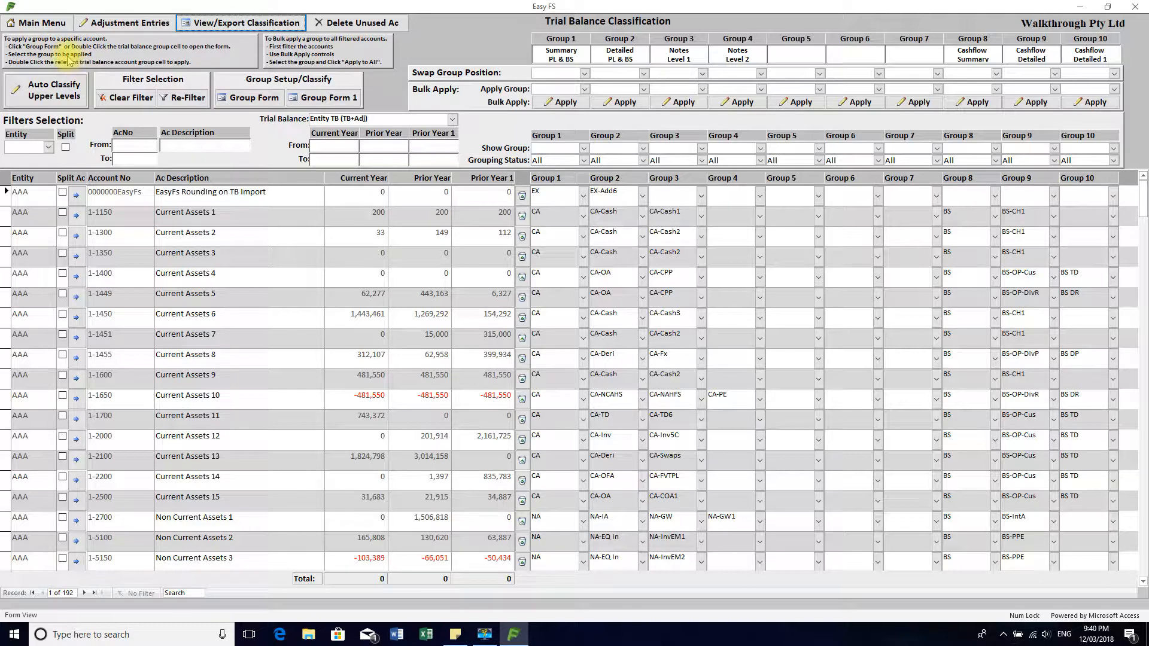
click(47, 22)
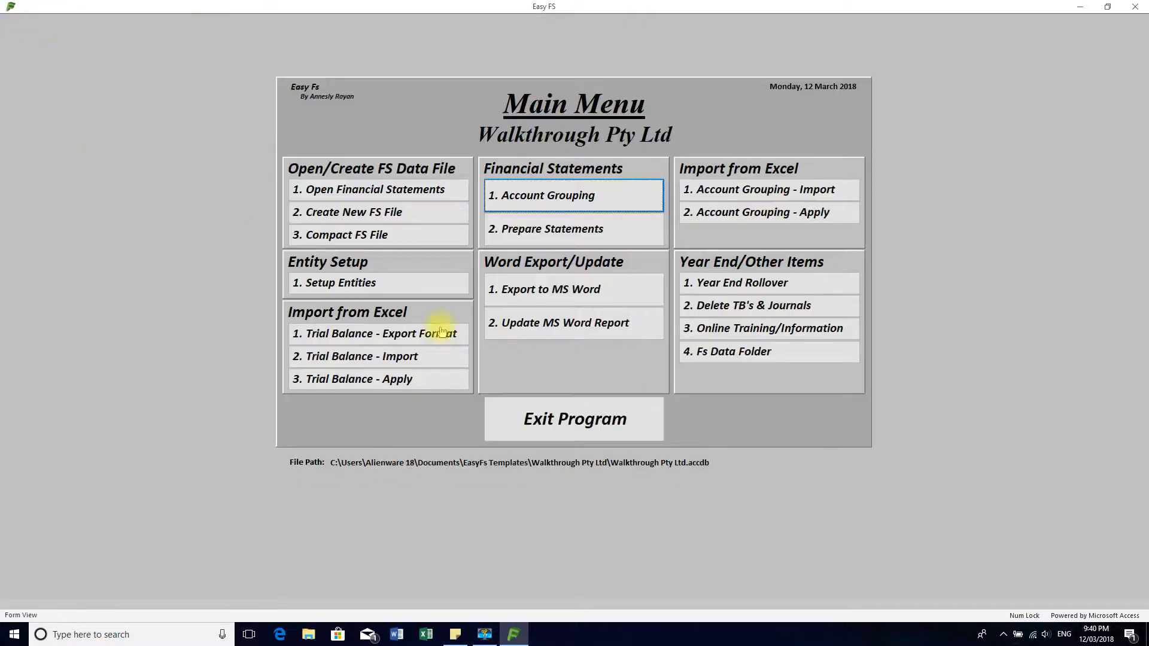
- Open Prepare Statements and load the PL (Profit & Loss) statement
click(544, 231)
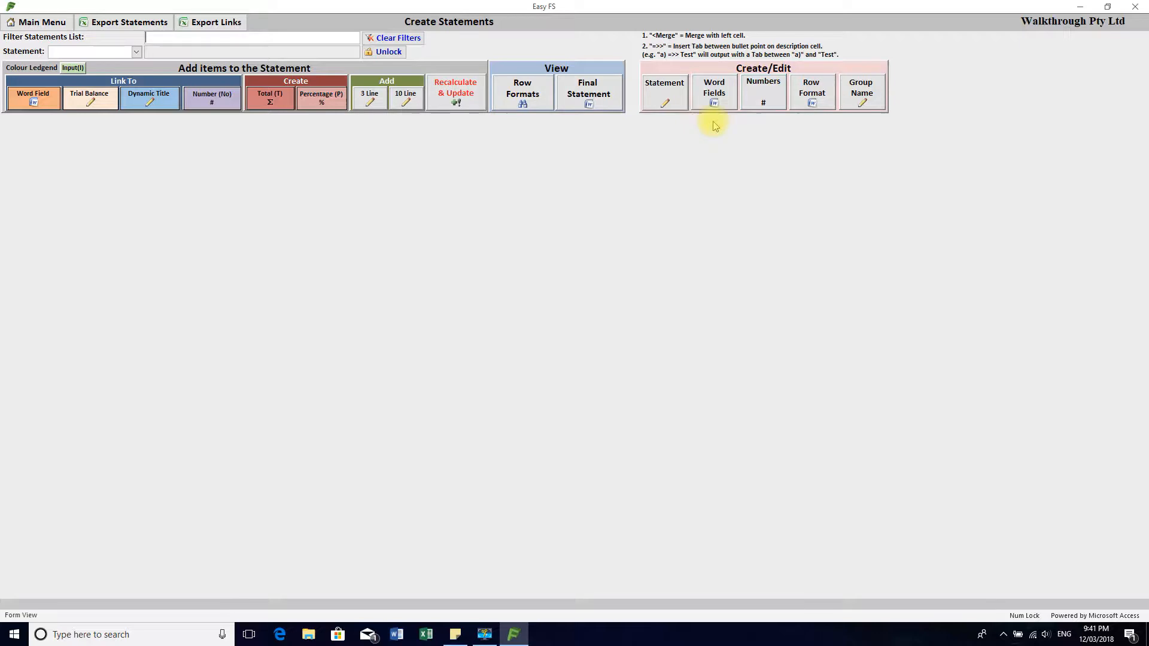
click(137, 52)
click(116, 79)
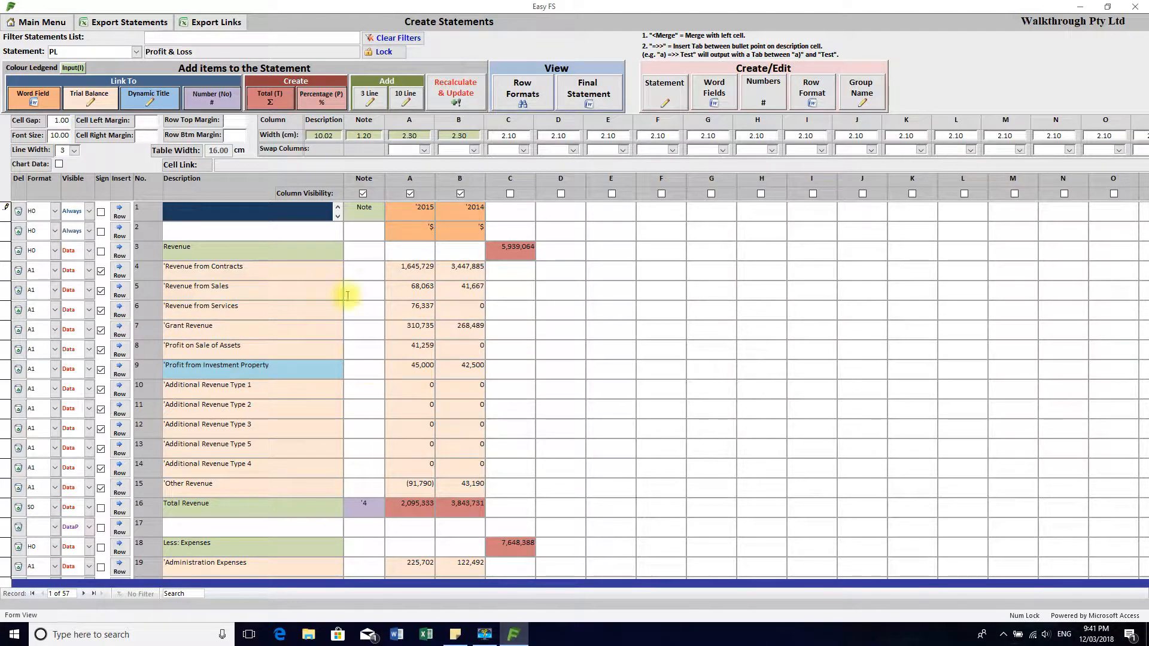
- Generate the final Profit & Loss statement in Word, read it through, and close the document without saving
click(591, 94)
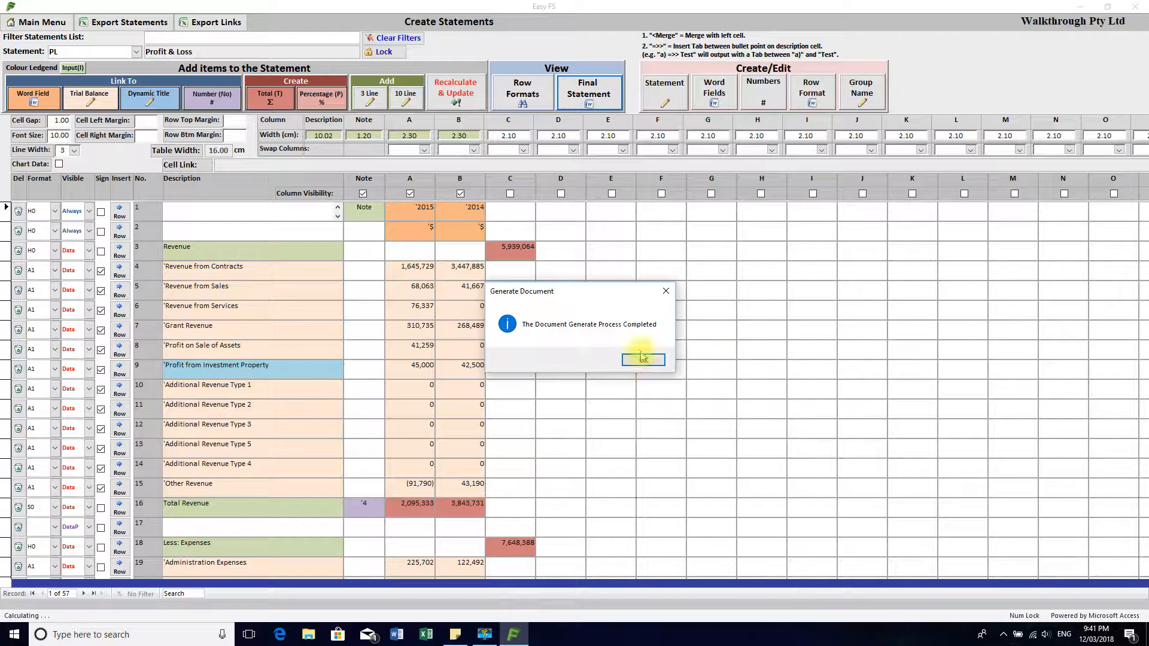
click(645, 360)
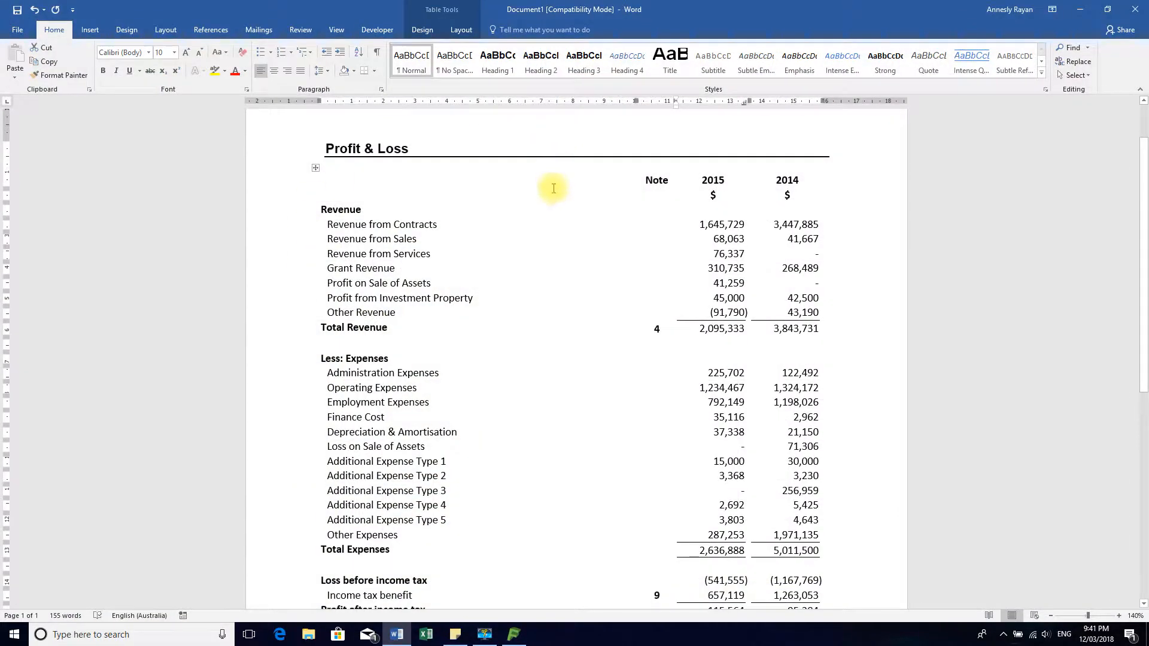
scroll(557, 188, down, 3)
scroll(559, 190, up, 5)
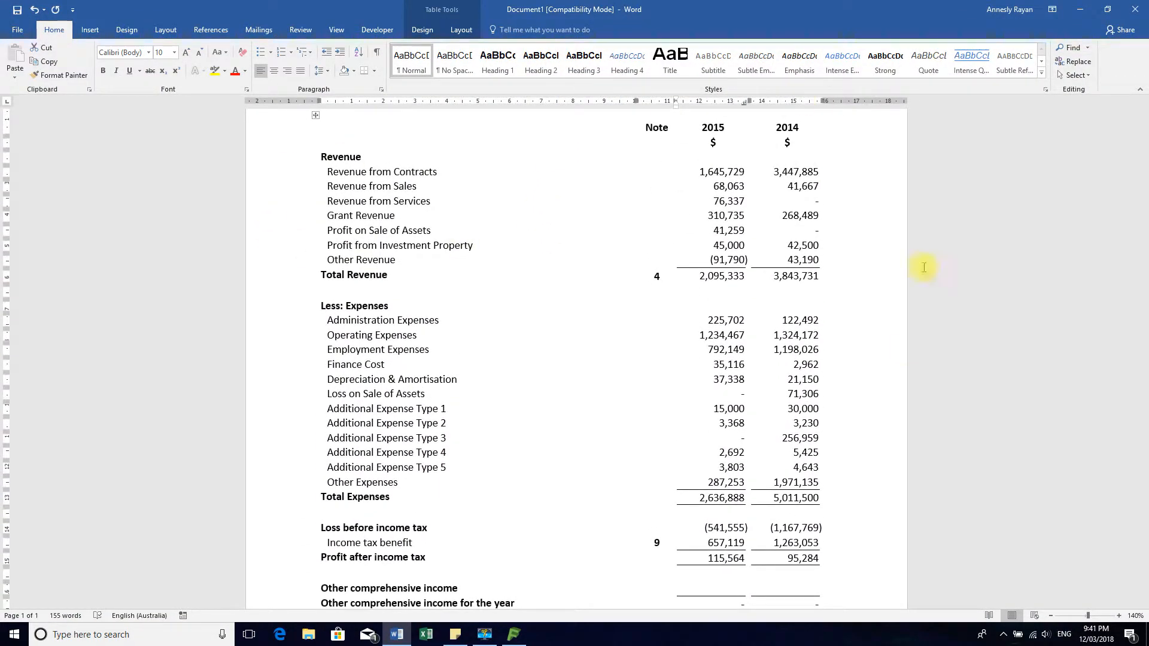
scroll(565, 318, up, 1)
scroll(565, 318, down, 3)
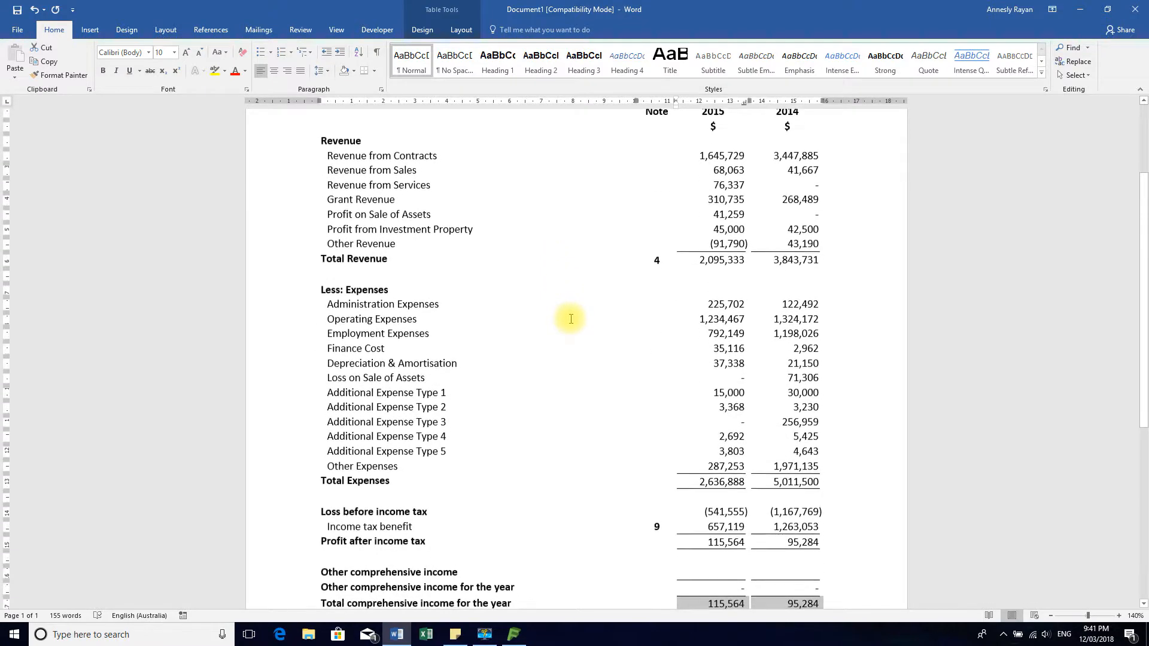
scroll(573, 320, down, 1)
scroll(573, 321, up, 5)
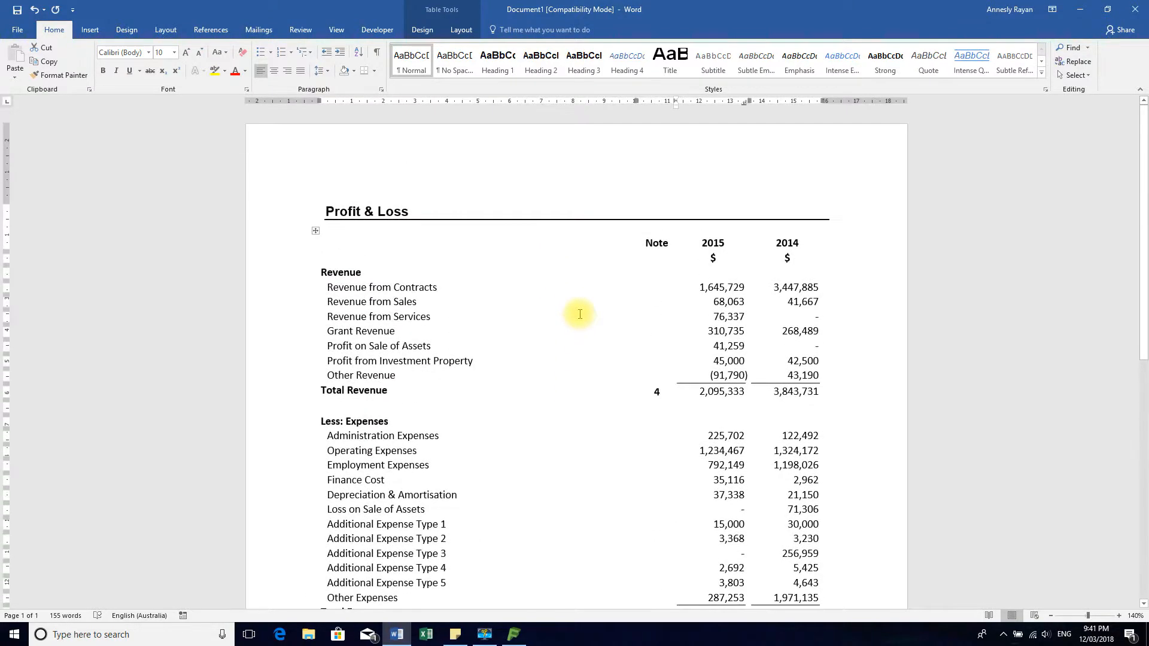
click(1136, 9)
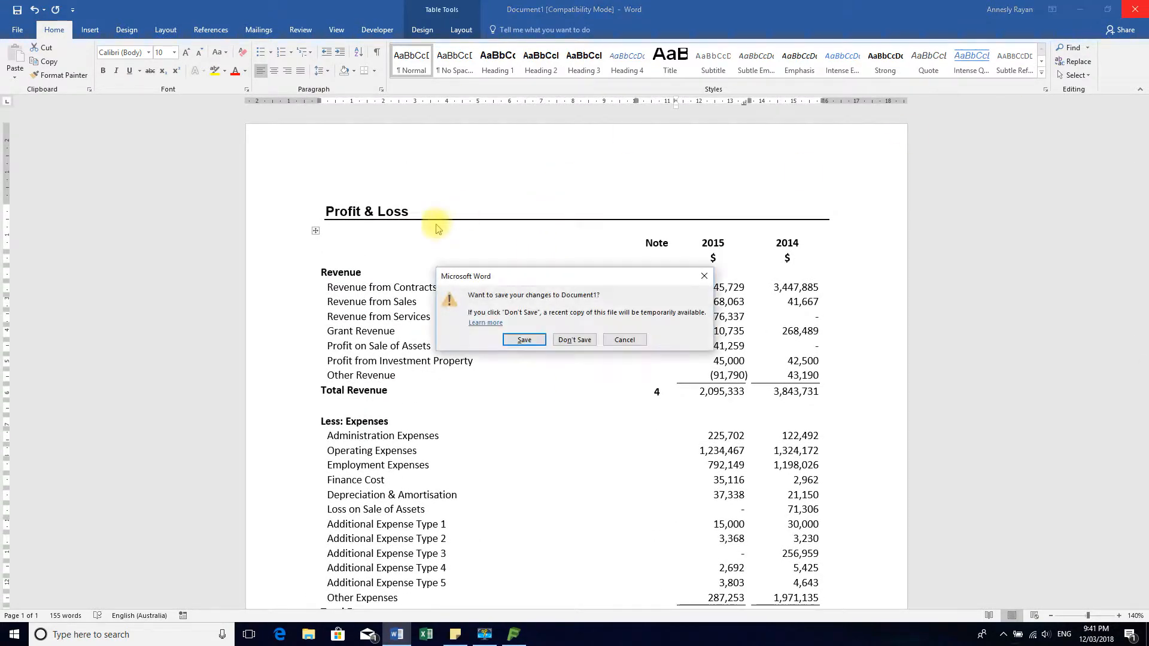
click(573, 336)
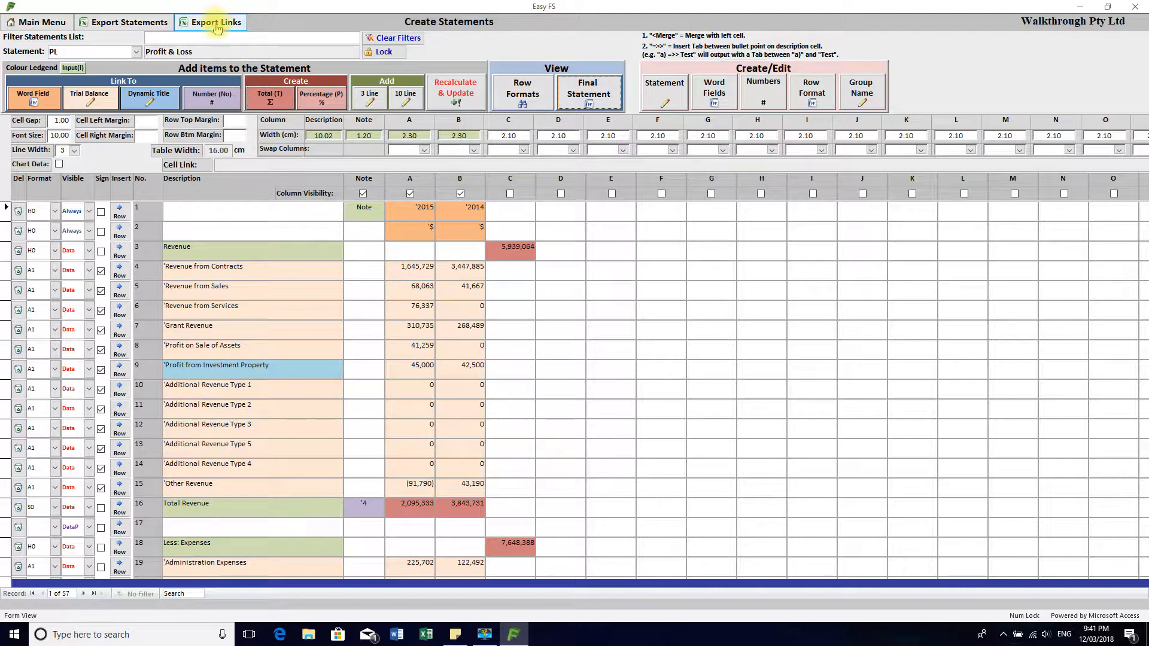
- Inspect the cell links behind the 2015 amounts from Revenue from Contracts down to Profit on Sale of Assets
click(430, 274)
click(419, 292)
click(417, 315)
click(419, 335)
click(421, 350)
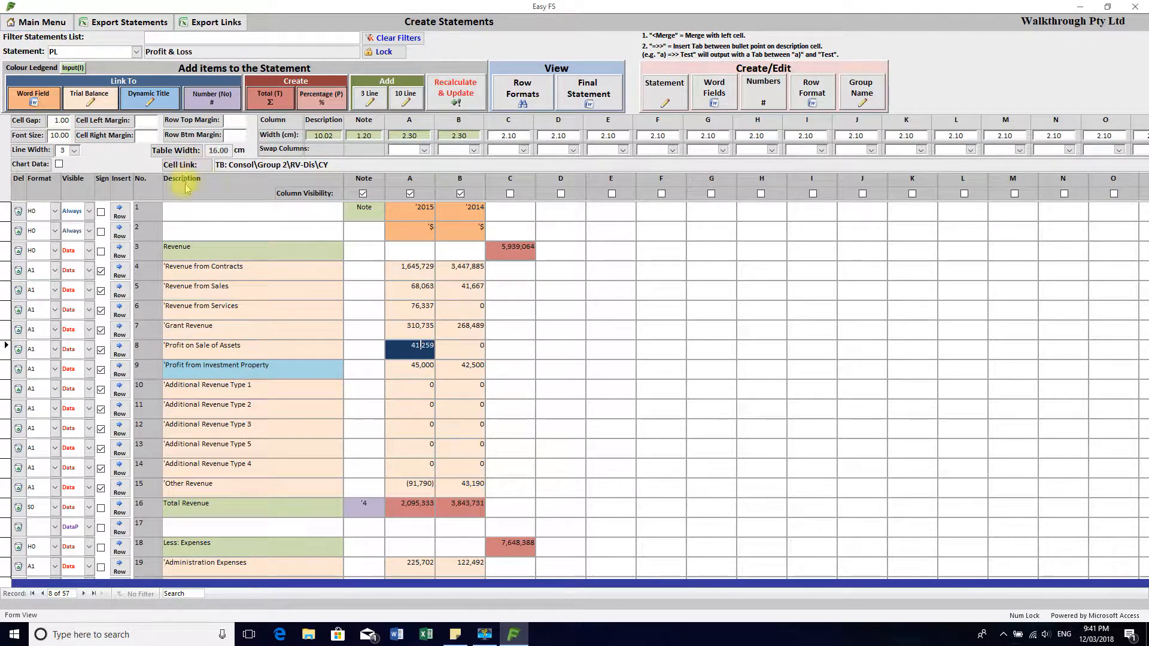
- Leave the statement for the main menu, briefly revisit Account Grouping, and come back to the main menu
click(43, 22)
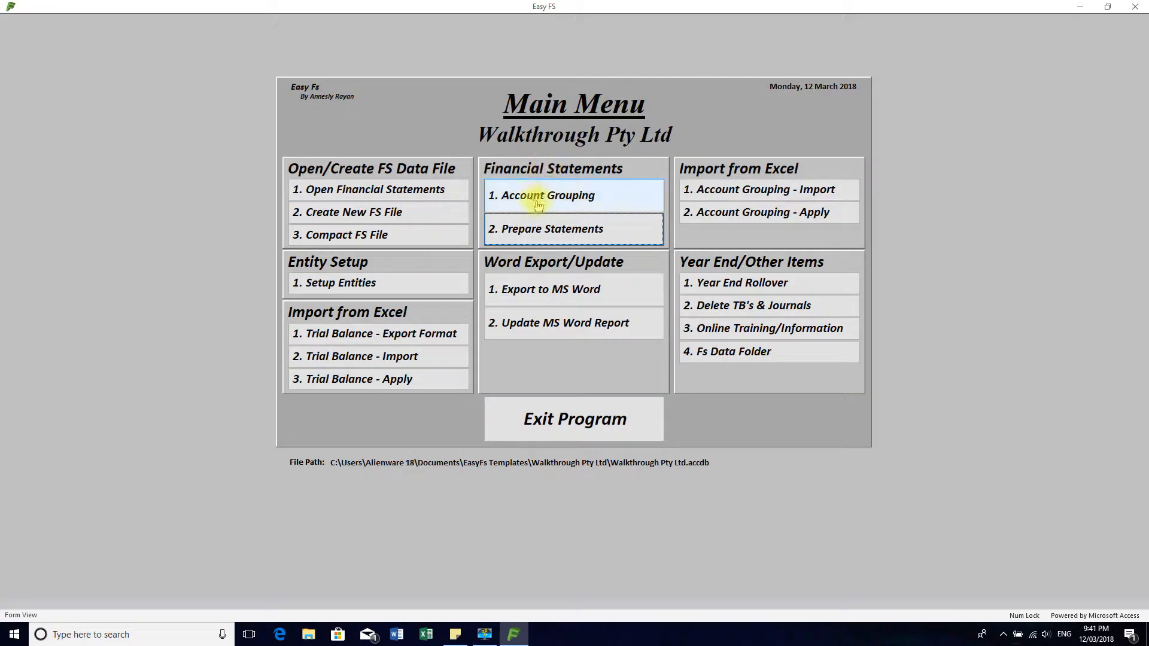
click(513, 195)
click(42, 23)
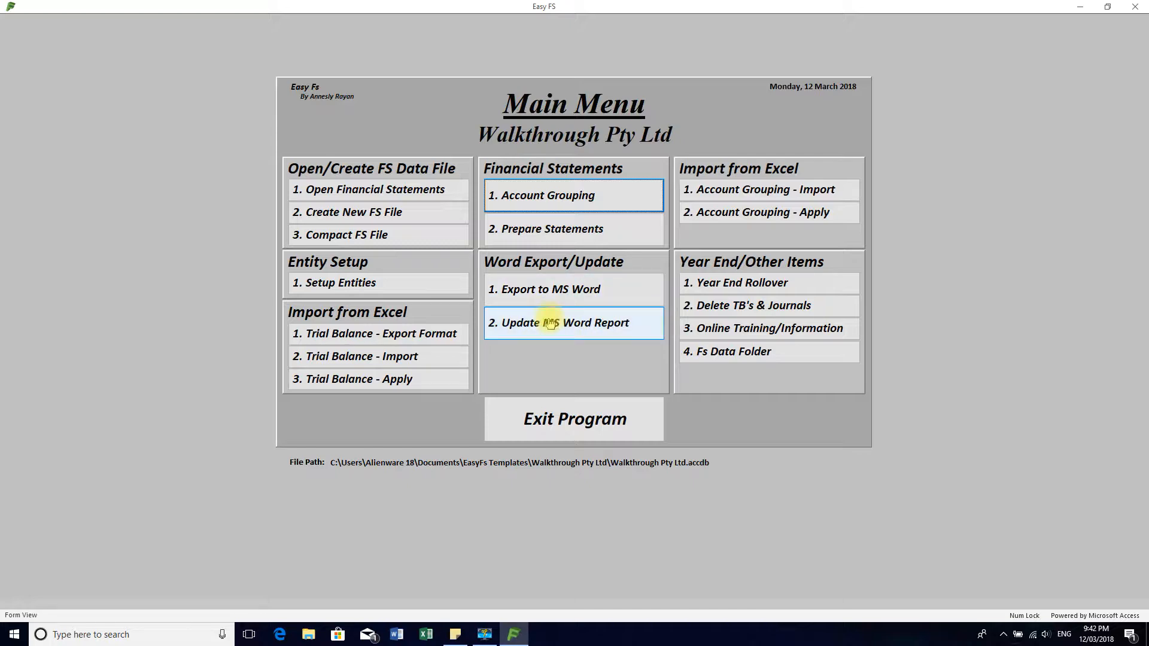
- Examine the Export to MS Word options and the list of statements to generate, and close the form without exporting
click(584, 290)
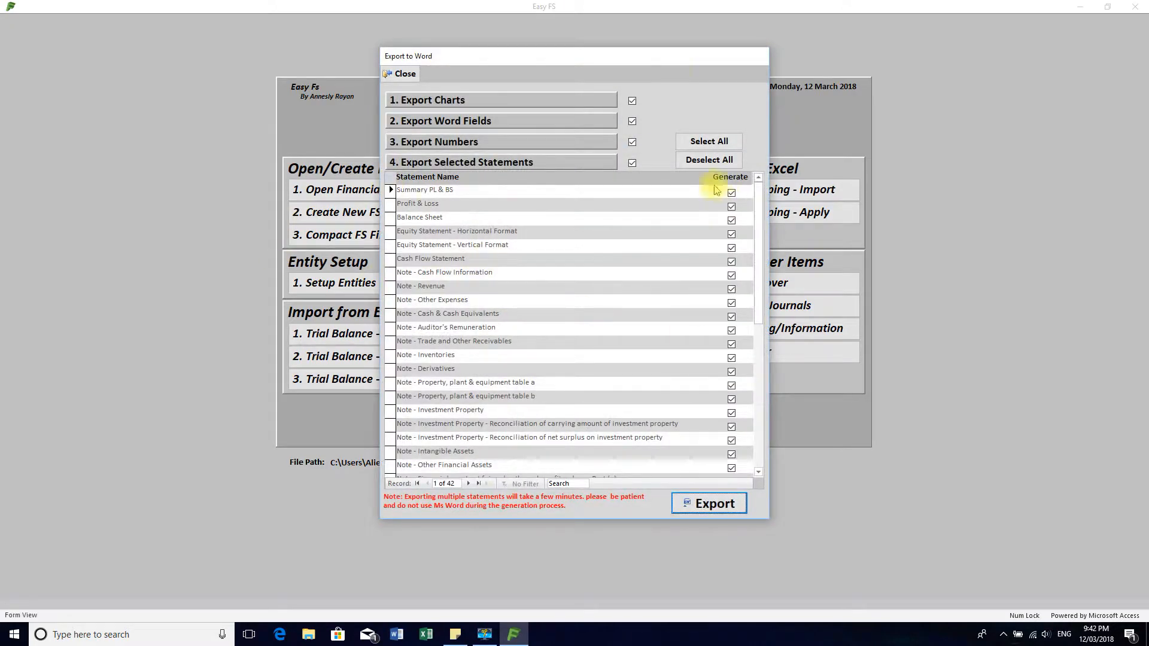
click(403, 74)
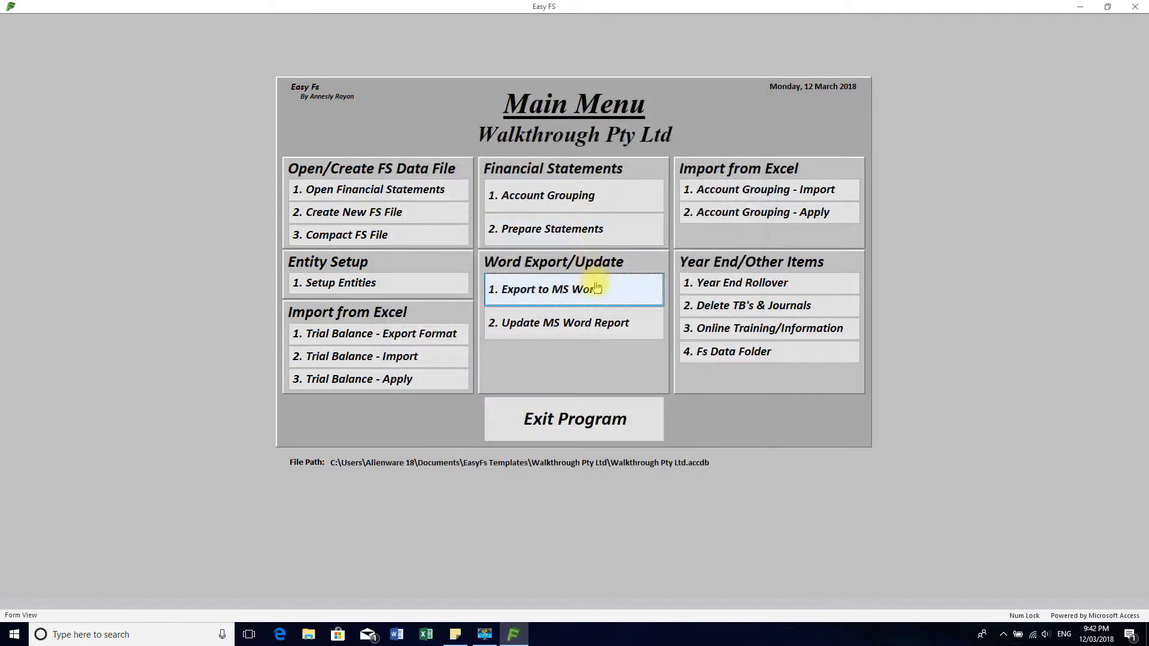
click(592, 291)
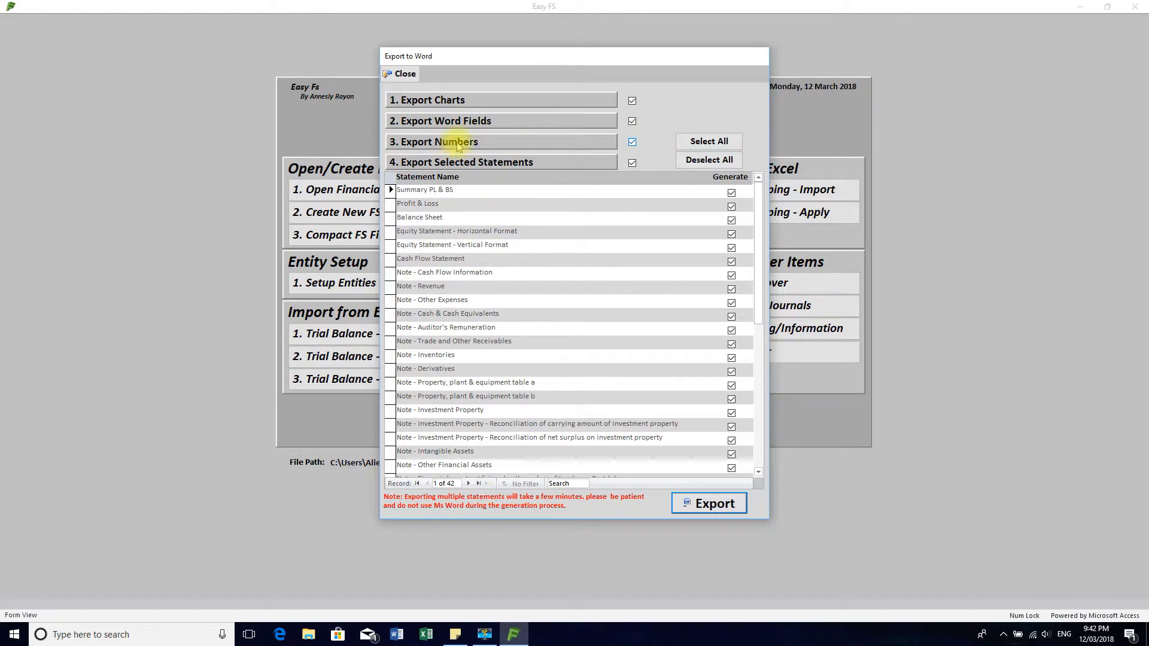
click(560, 242)
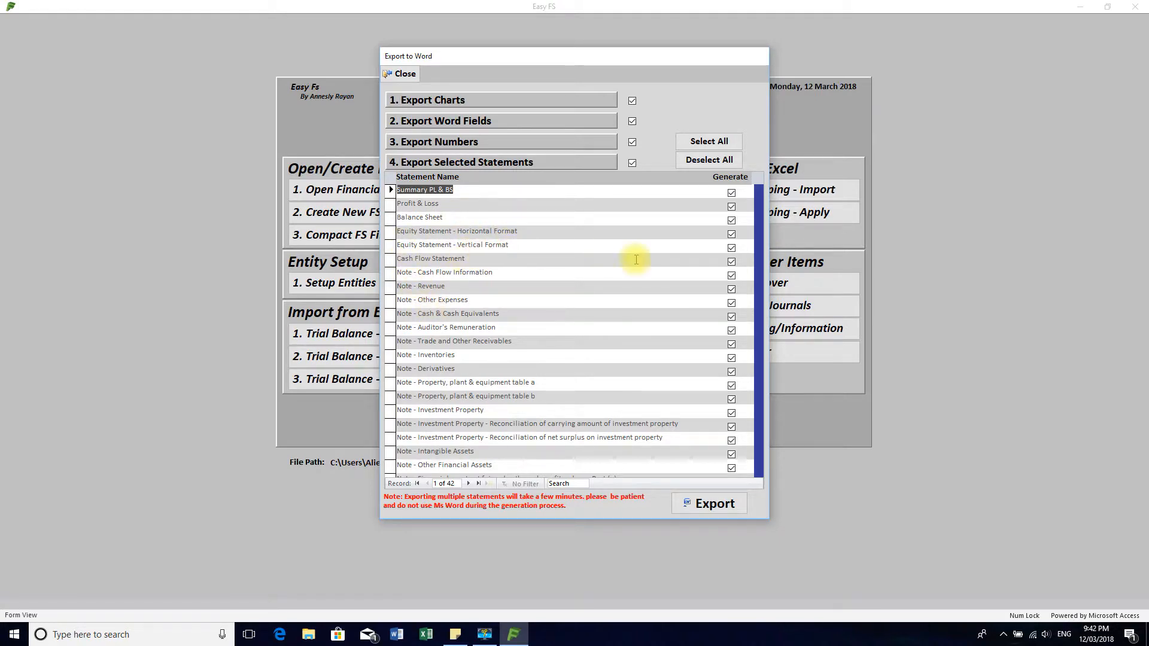
click(406, 76)
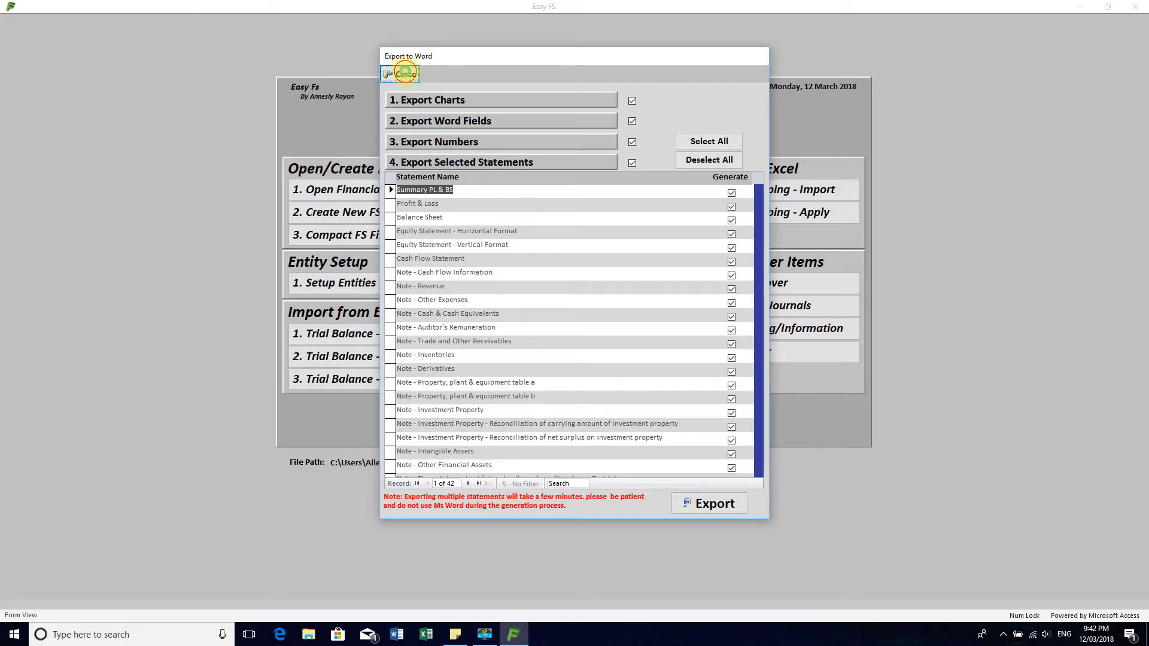
- Open the Update MS Word Report form, move it lower over the main menu to examine its link-check and update options, and close it
click(609, 319)
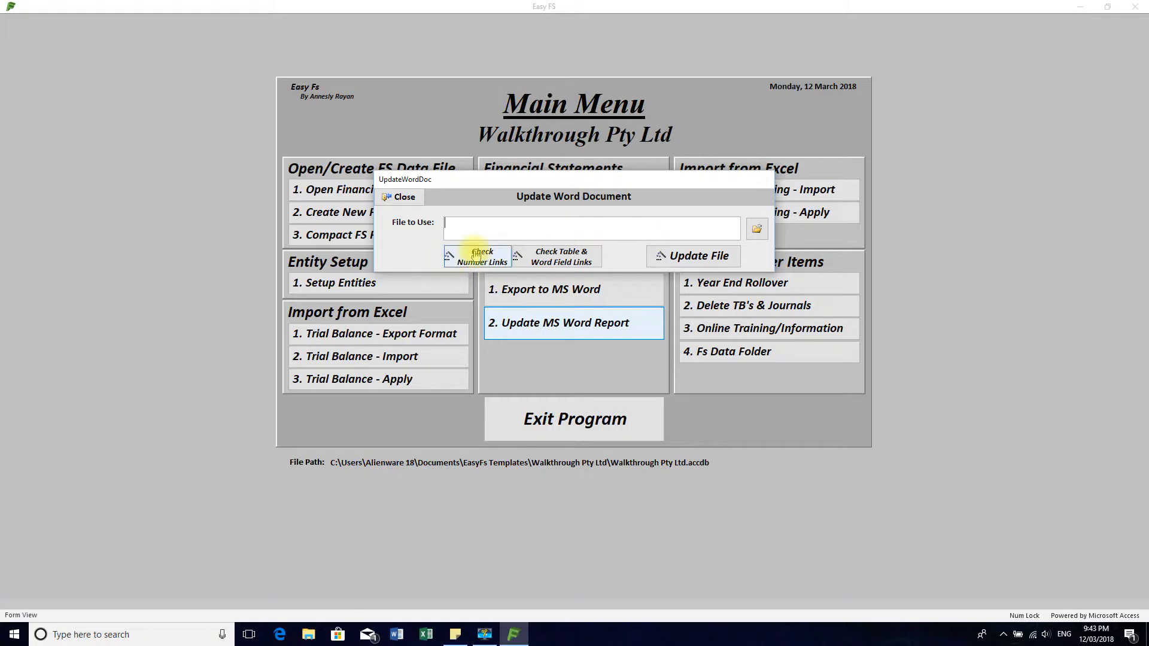
drag(670, 188, 678, 323)
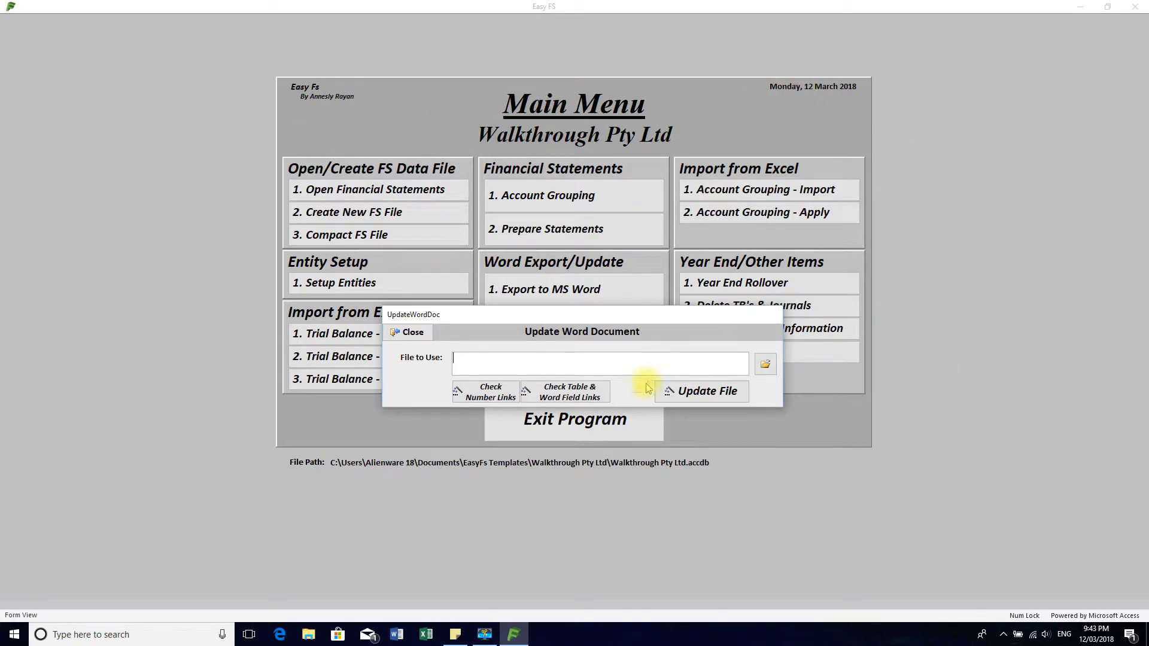
click(413, 332)
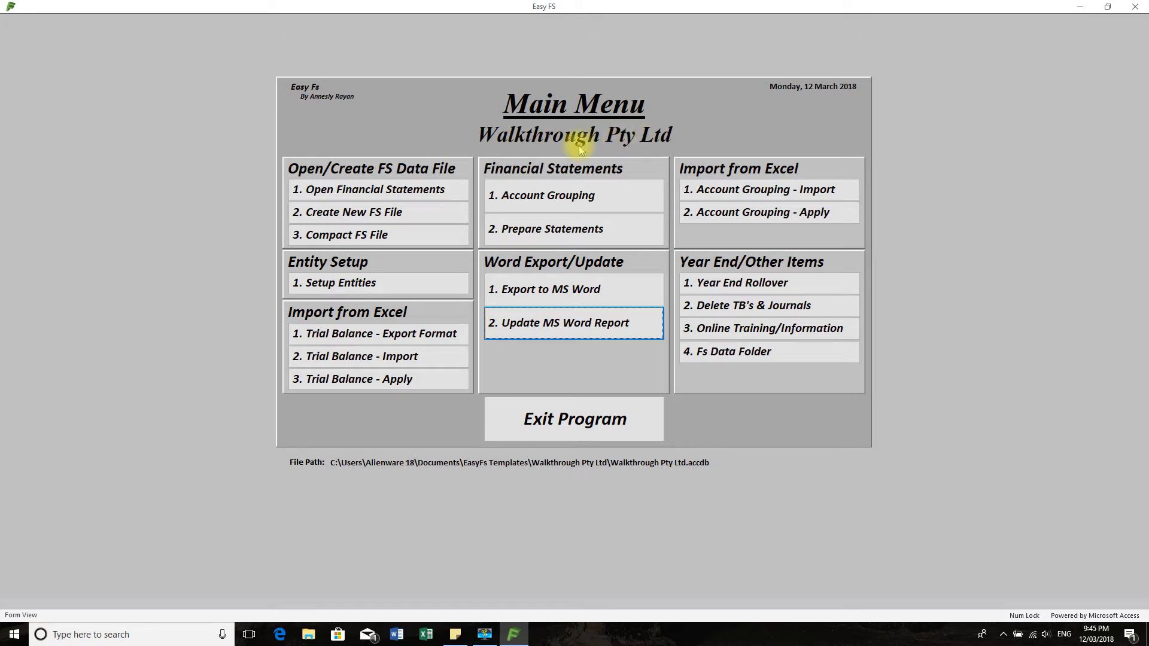
- Open the Fs Data Folder, view its parent EasyFs Templates folder, and close the file window
click(739, 354)
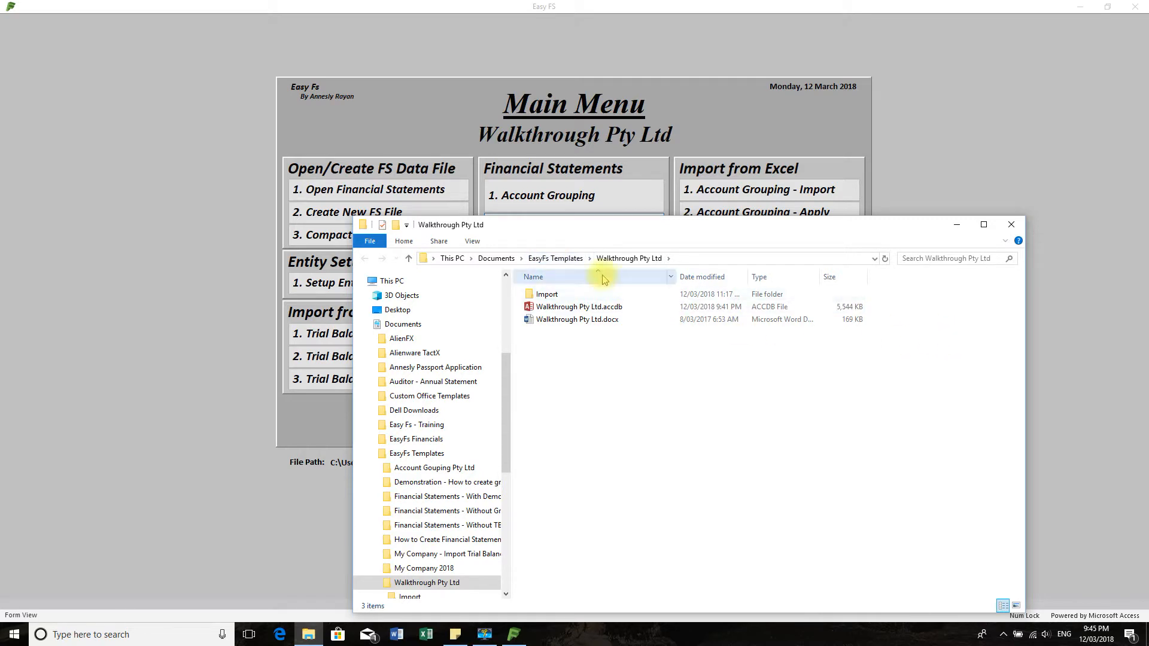
click(563, 264)
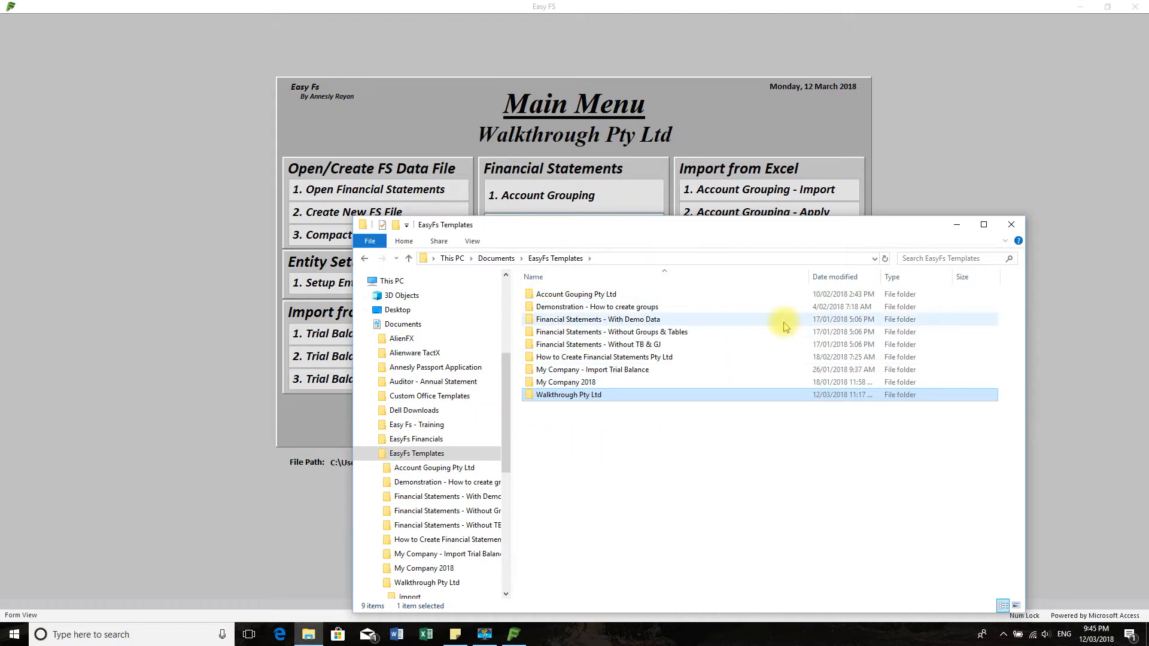
click(1011, 225)
- Reopen the Fs Data Folder, look inside its Import subfolder, and close the file window
click(748, 351)
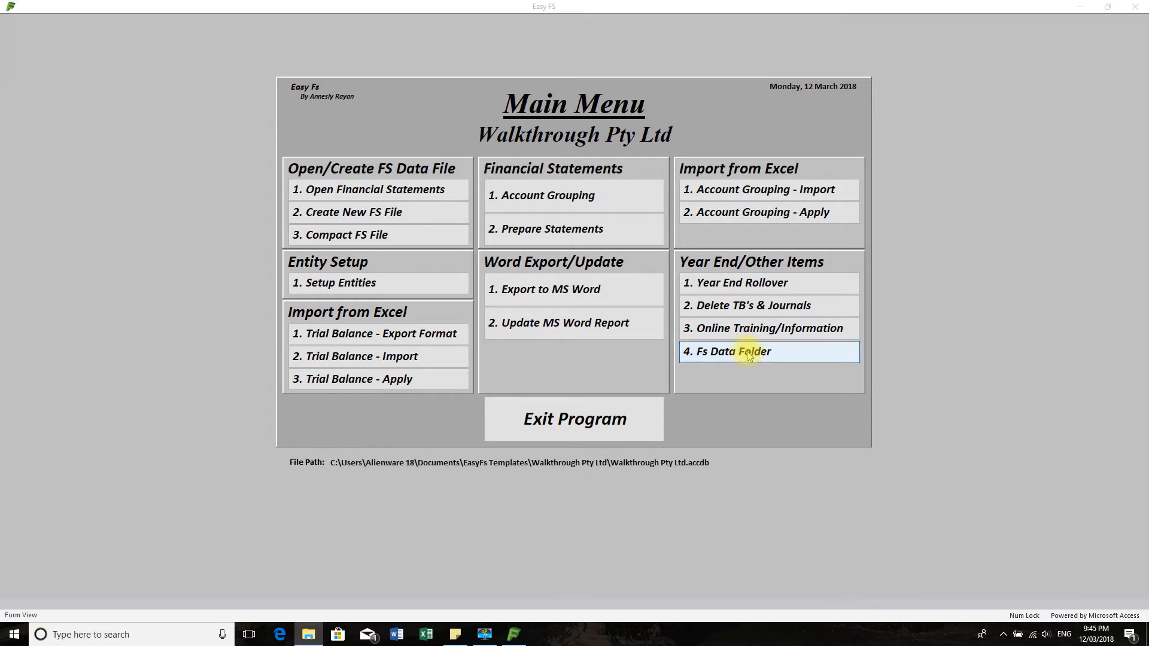
click(551, 299)
double_click(551, 299)
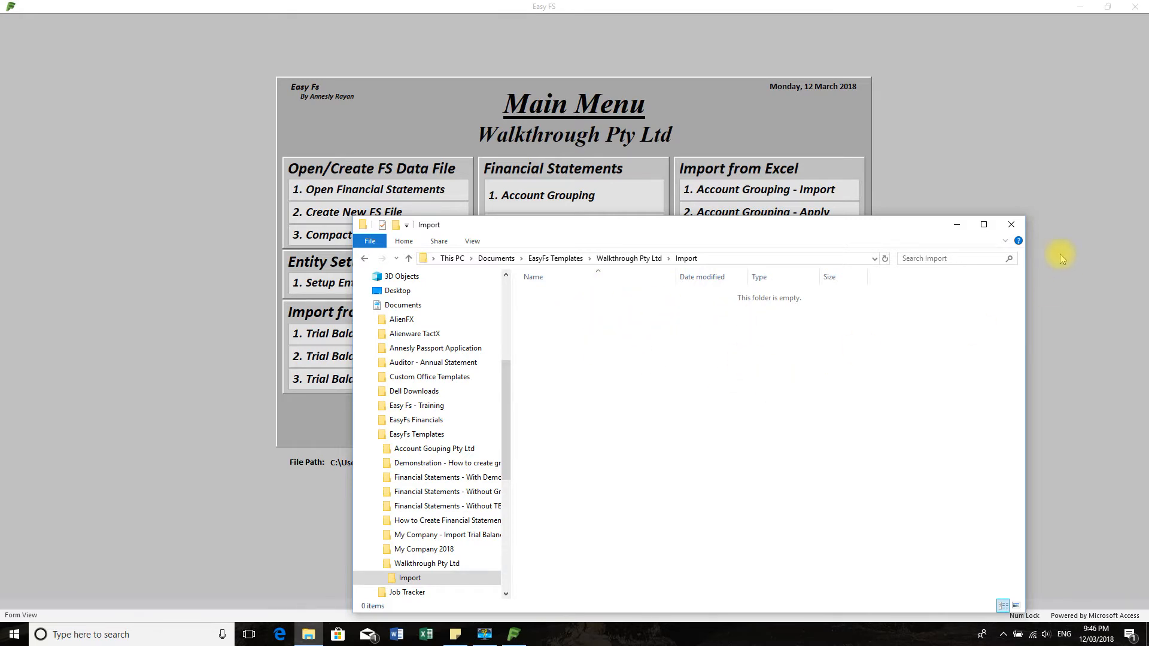
click(1013, 226)
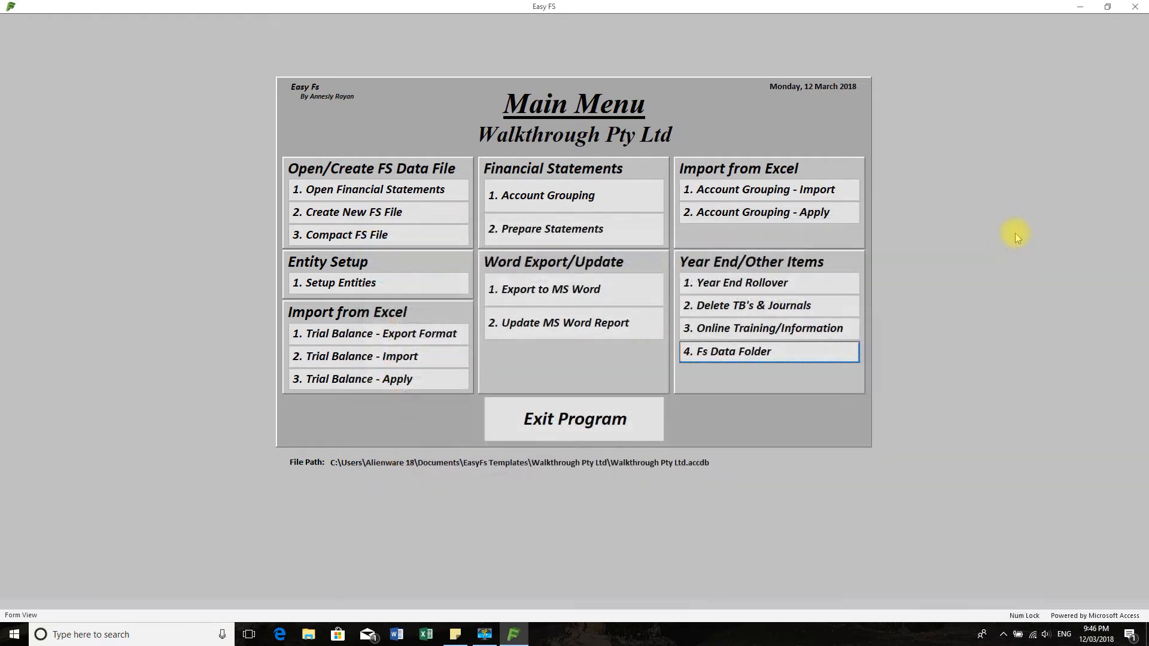